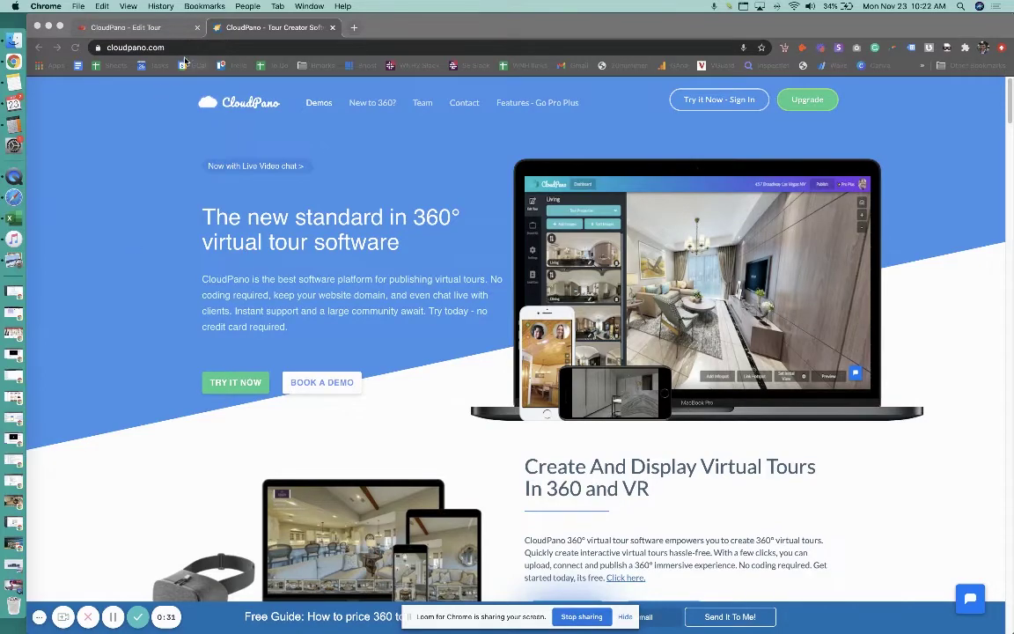
scroll(191, 288, "down", 4)
scroll(191, 288, "down", 3)
scroll(190, 290, "down", 5)
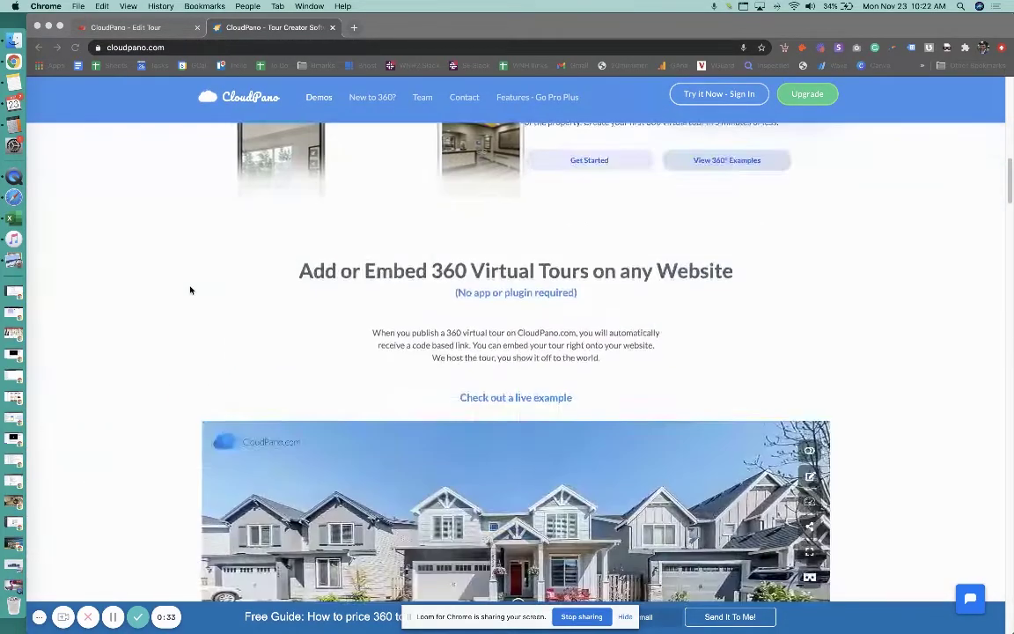
scroll(190, 290, "down", 2)
scroll(167, 299, "down", 4)
scroll(147, 308, "down", 2)
scroll(147, 310, "up", 6)
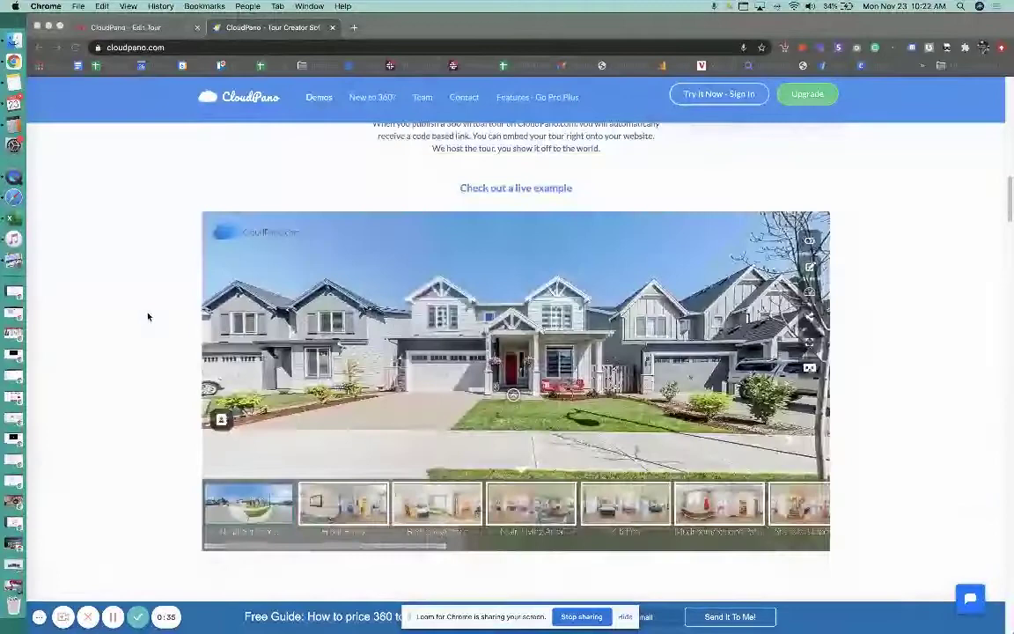
scroll(148, 316, "up", 15)
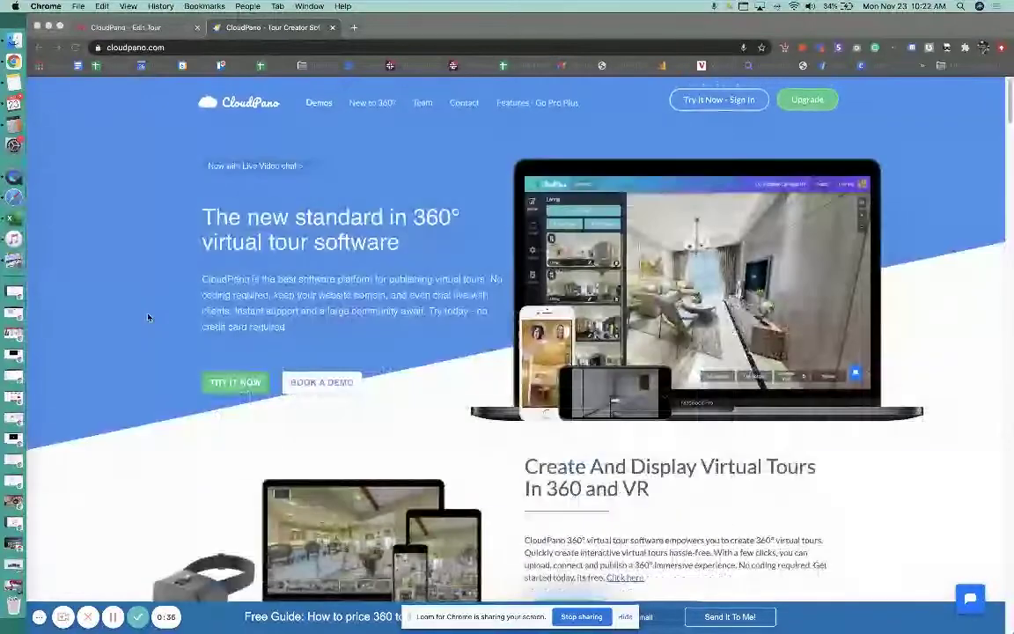
left_click(549, 104)
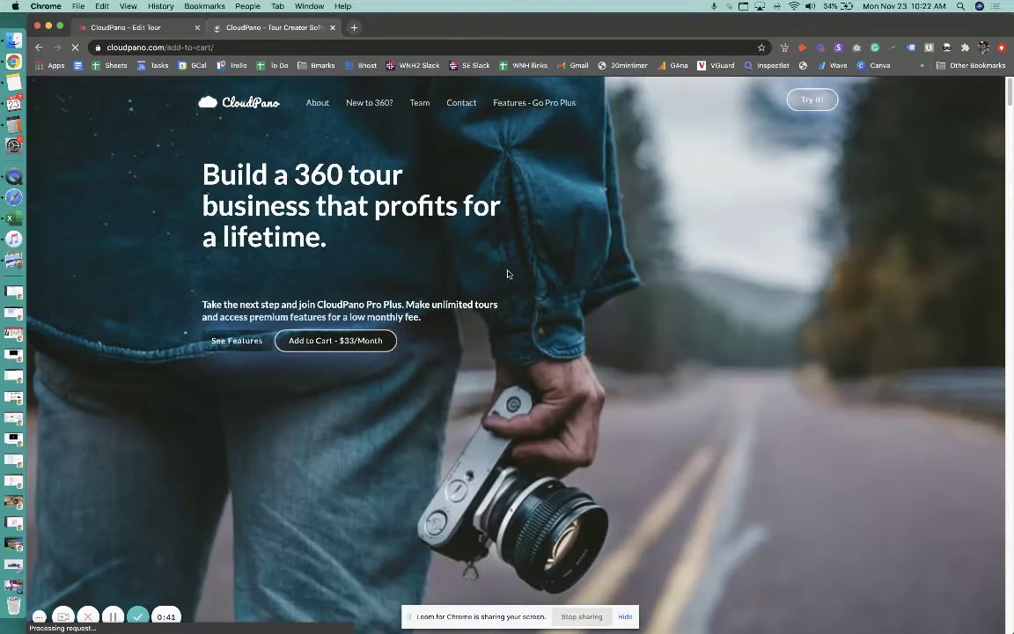
scroll(466, 257, "down", 5)
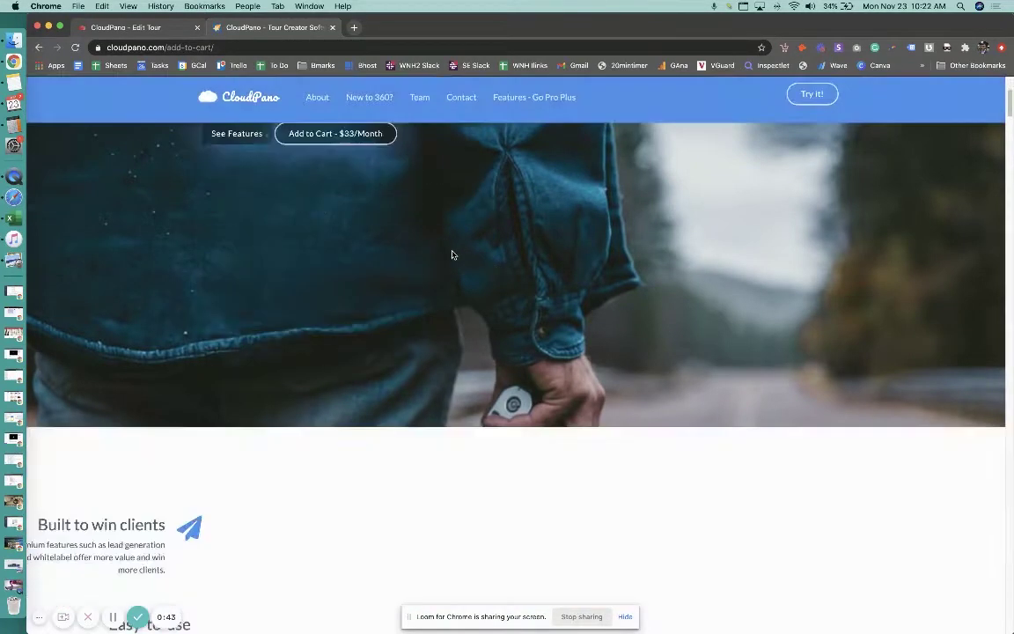
scroll(454, 252, "down", 5)
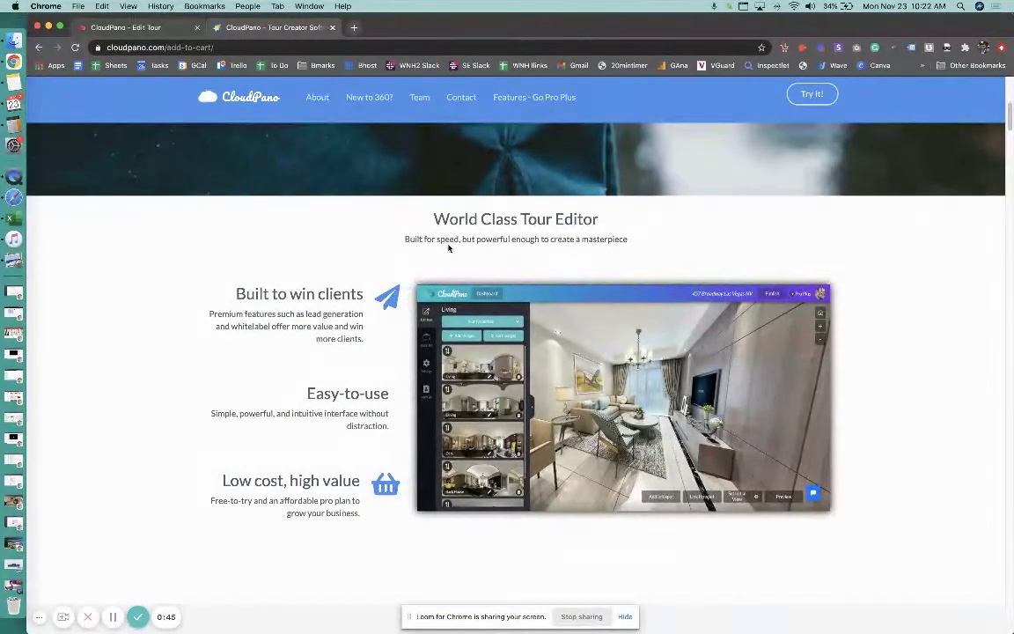
scroll(448, 248, "up", 10)
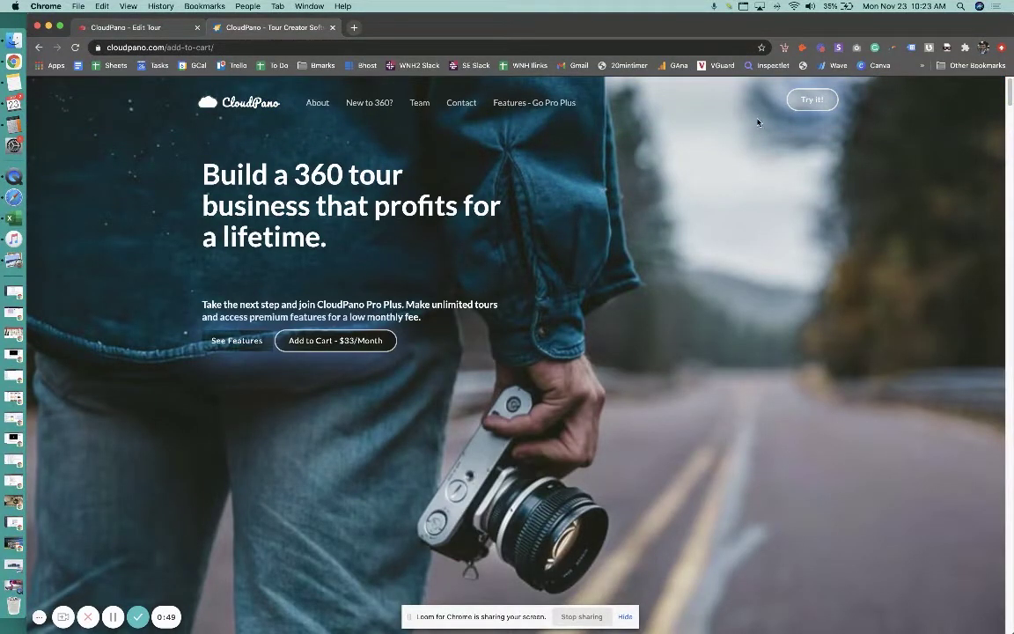
left_click(263, 111)
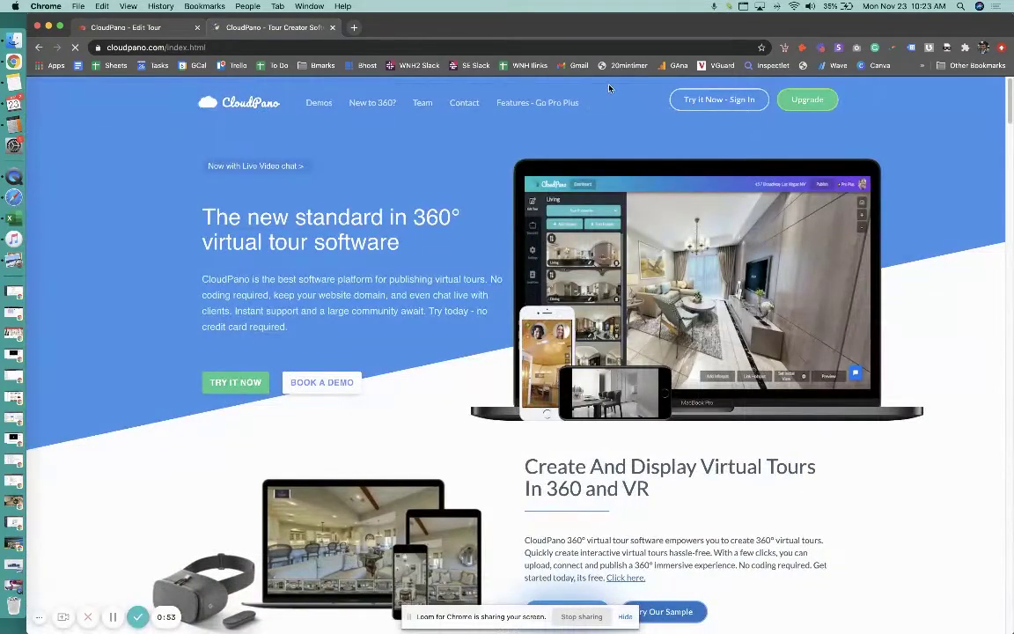
Sign in and open the settings of the 2006 Lamborghini Gallardo SE tour
left_click(731, 103)
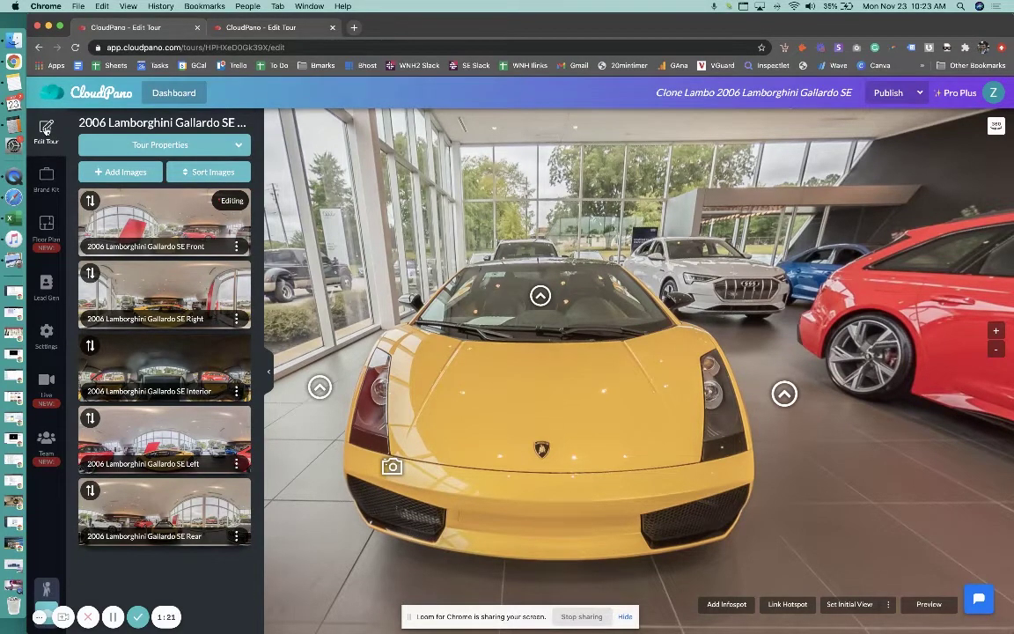
left_click(47, 335)
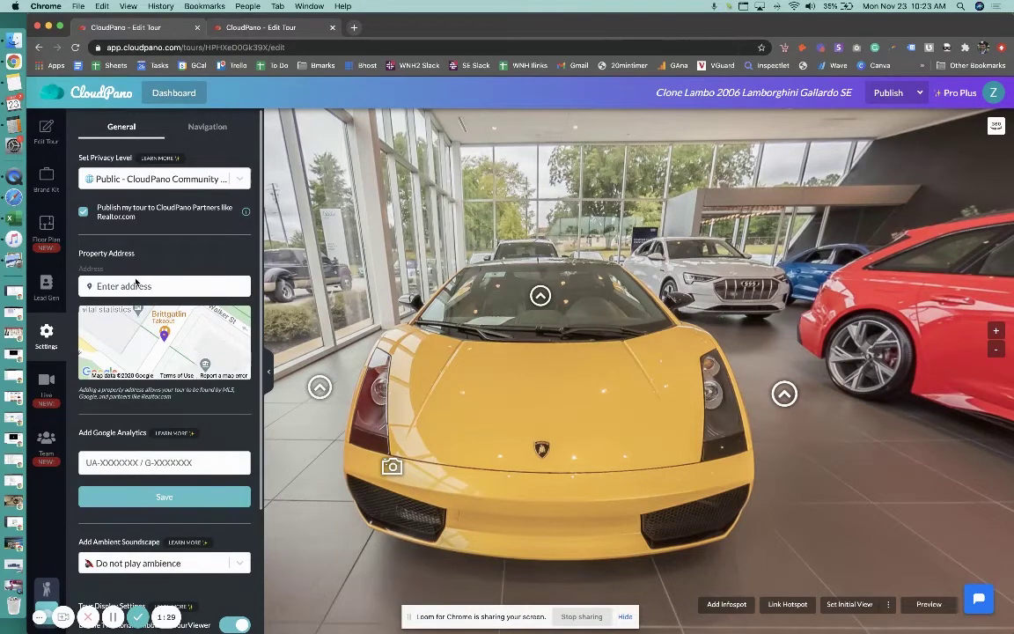
Show the Navigation settings, with transition None and Initial View Navigation mode
left_click(209, 132)
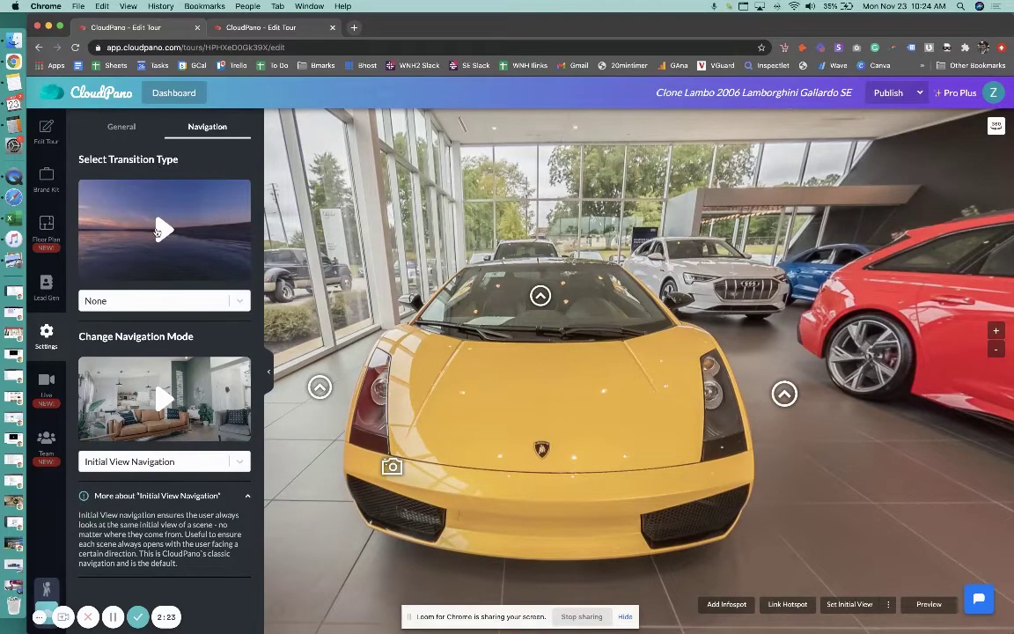
Set the scene transition to Crossfade and play its preview
left_click(239, 301)
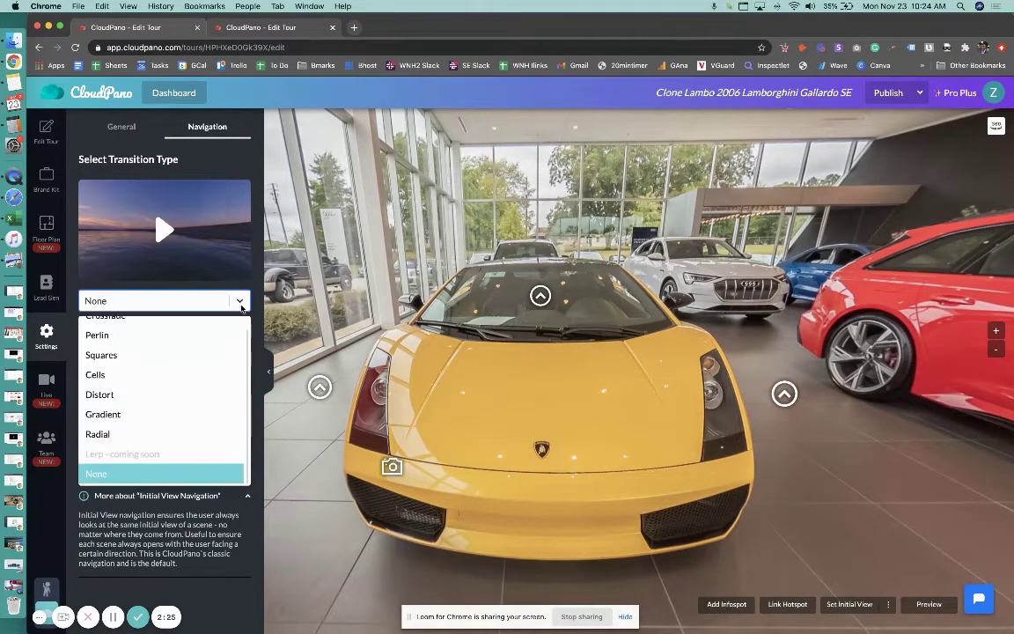
scroll(204, 388, "up", 1)
left_click(109, 328)
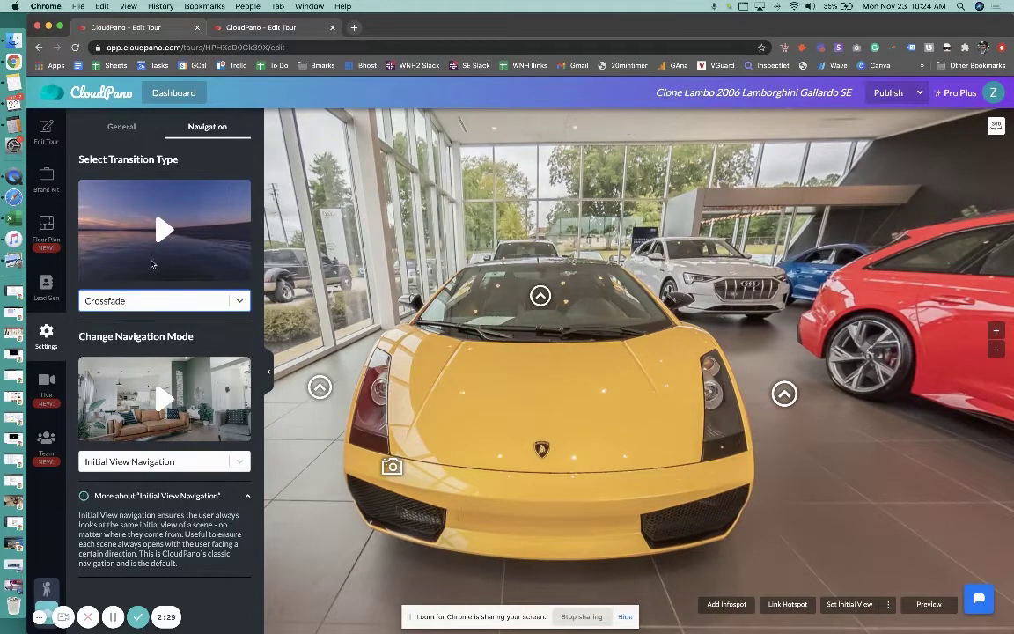
left_click(160, 229)
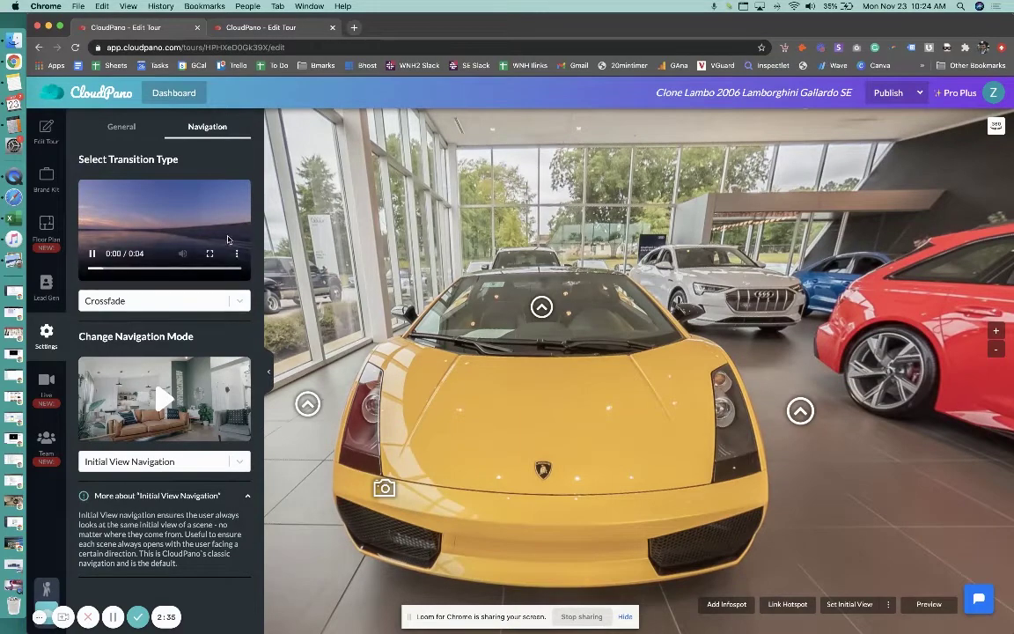
Try the Perlin and Squares transitions, then settle on Cells
left_click(159, 300)
left_click(159, 345)
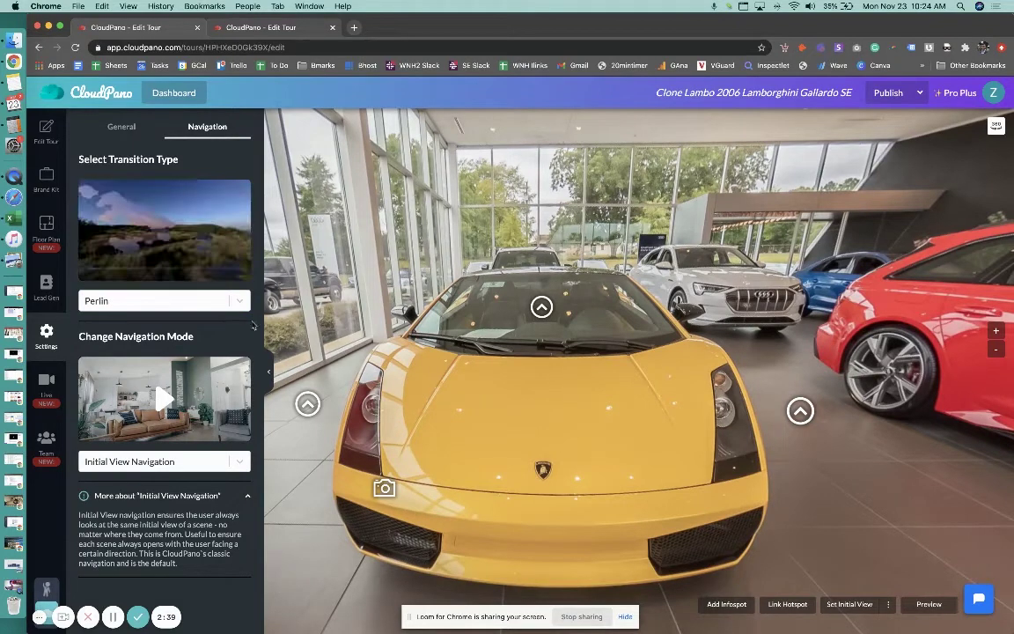
left_click(239, 301)
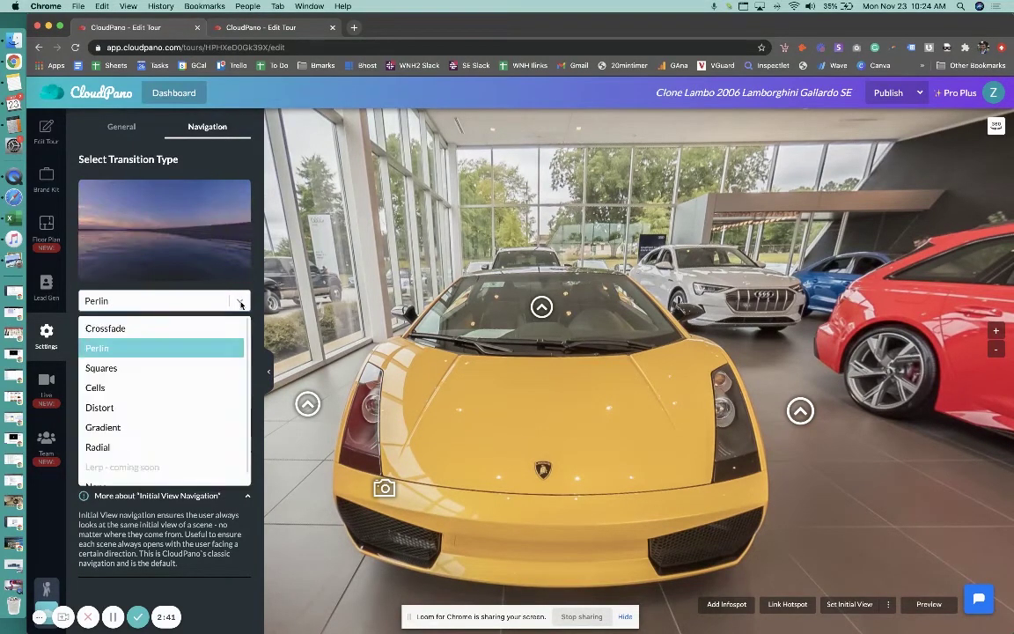
left_click(171, 367)
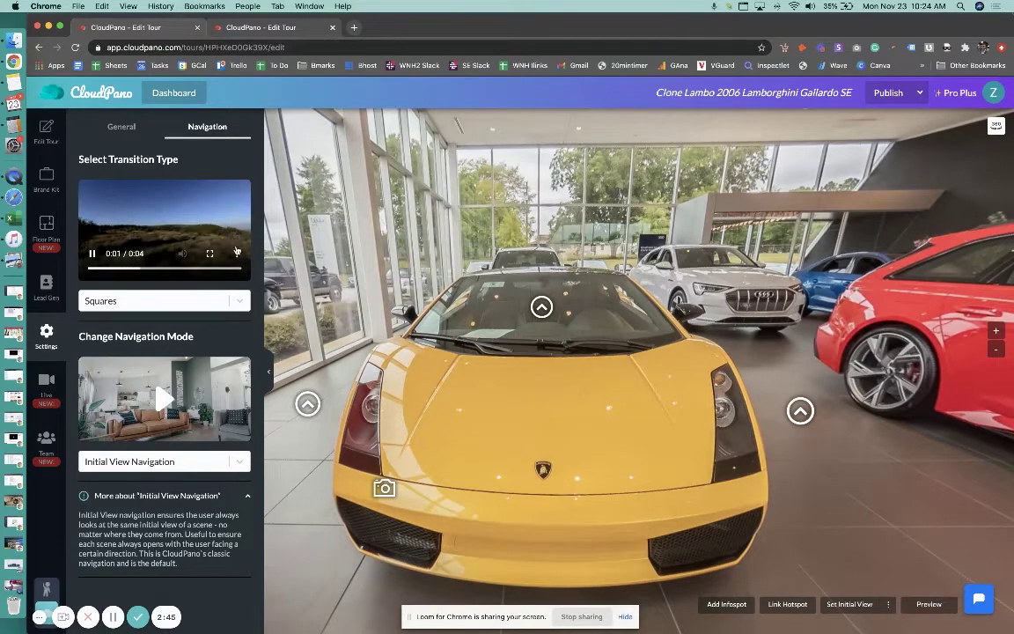
left_click(241, 301)
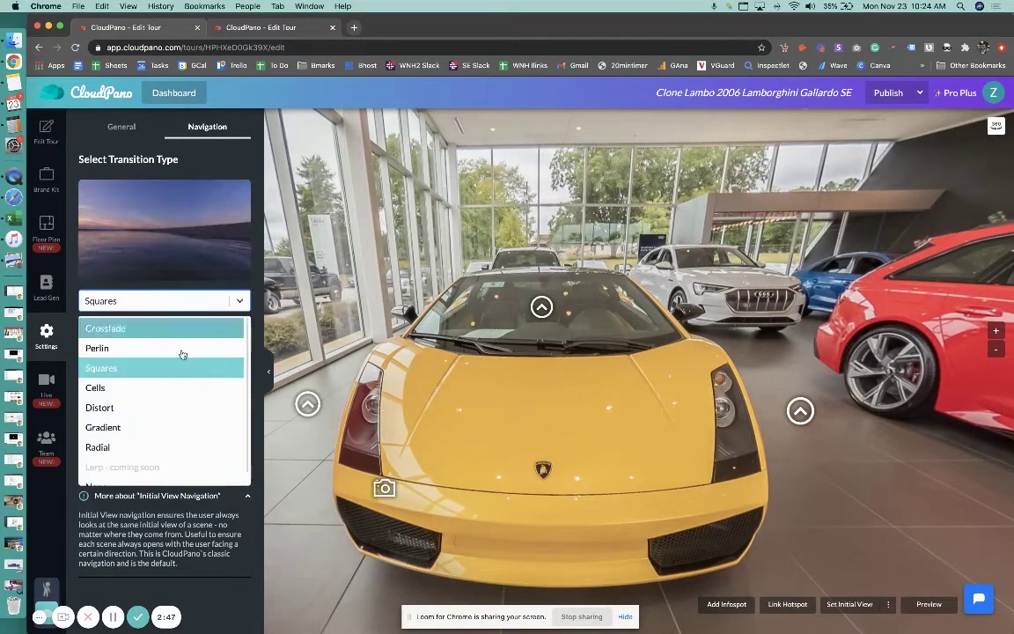
left_click(136, 385)
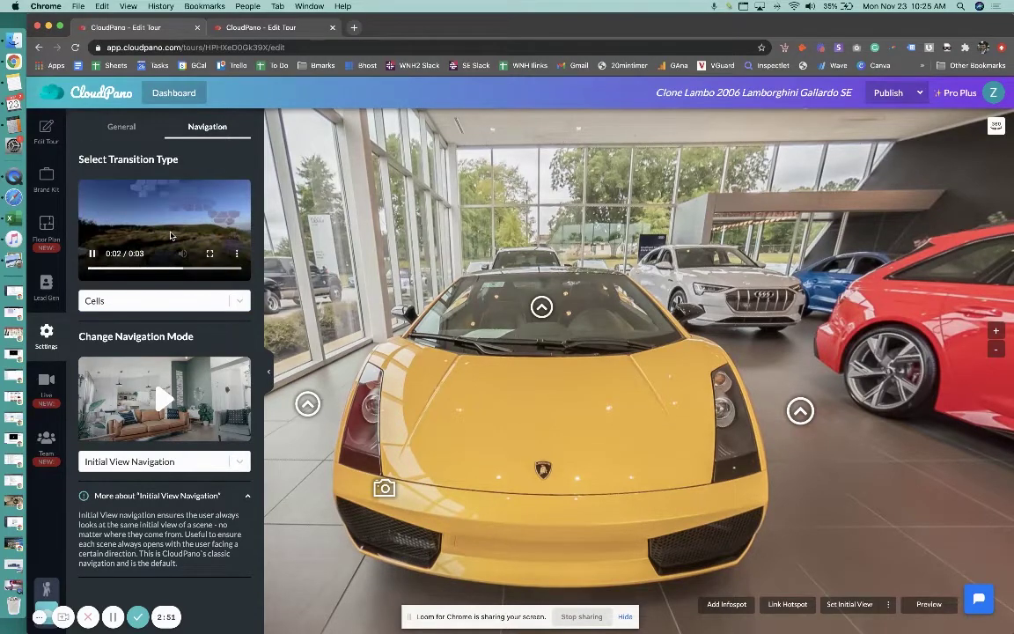
left_click(240, 301)
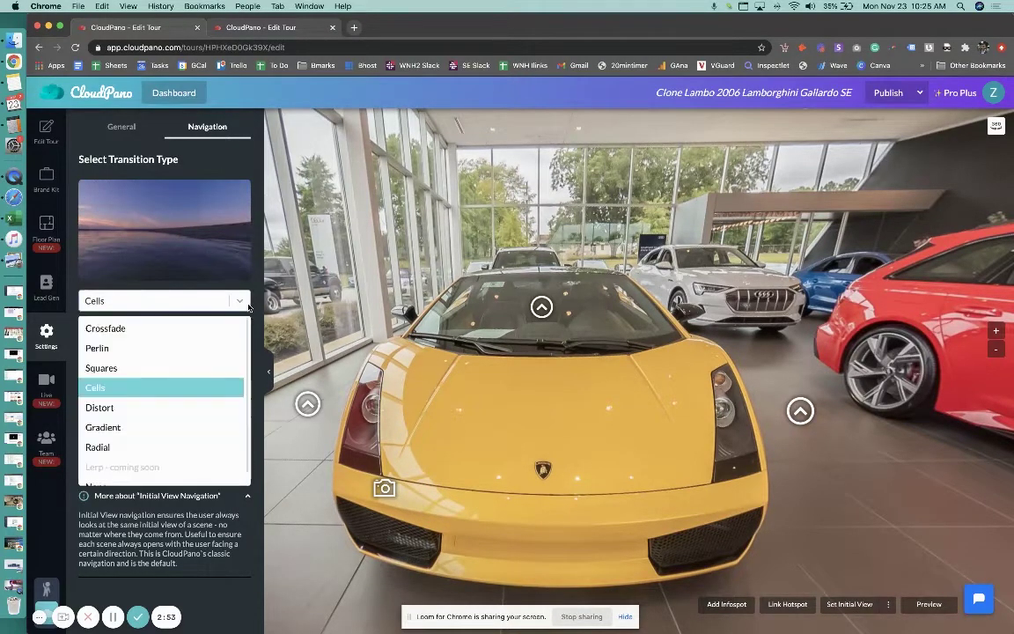
Preview the Distort and Gradient transitions, then set Radial and play its preview
left_click(158, 408)
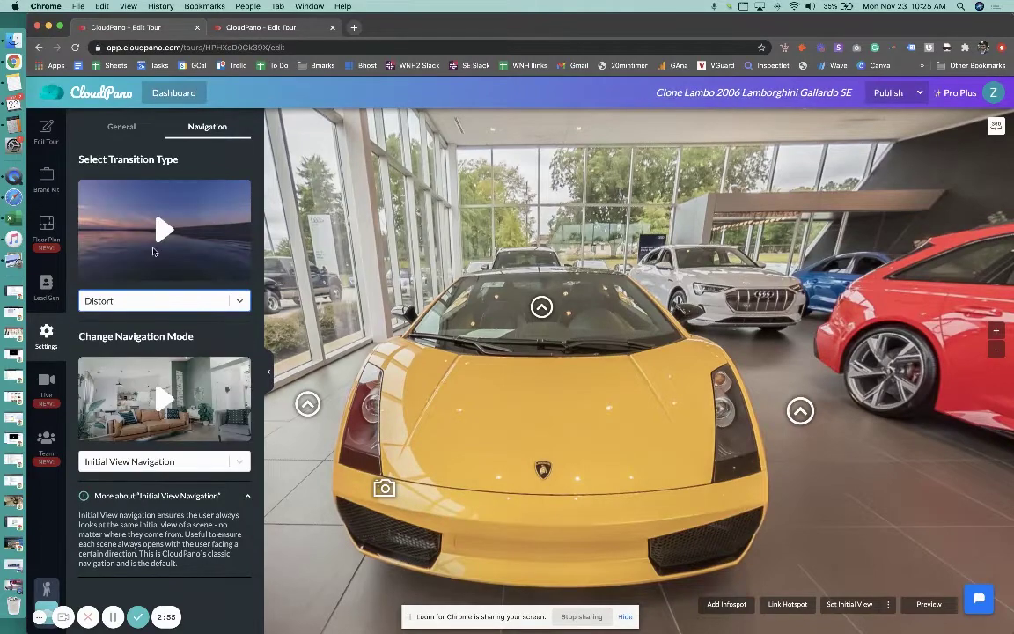
left_click(164, 229)
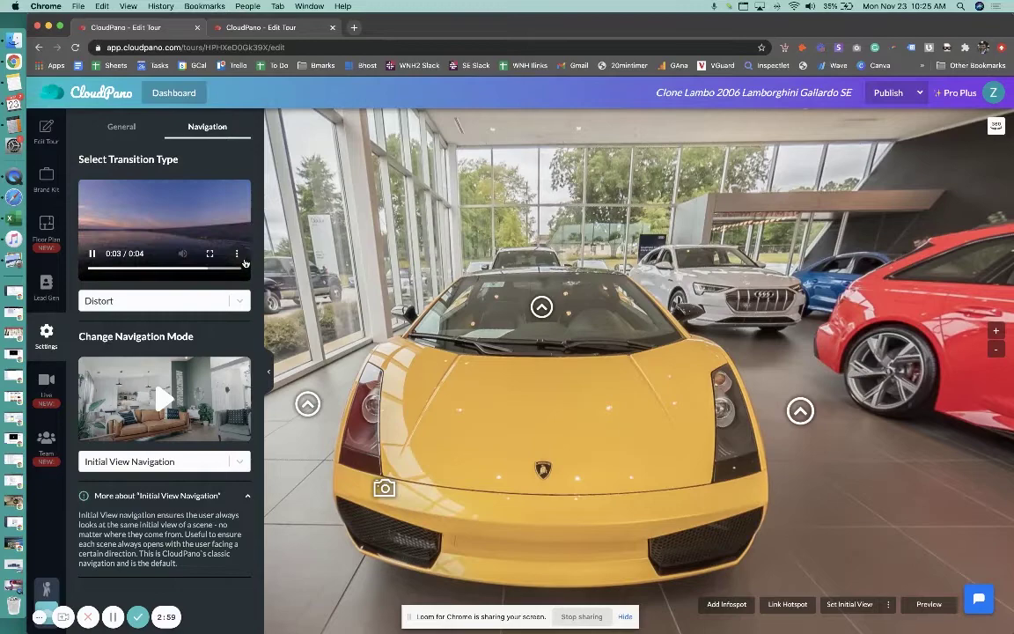
left_click(245, 301)
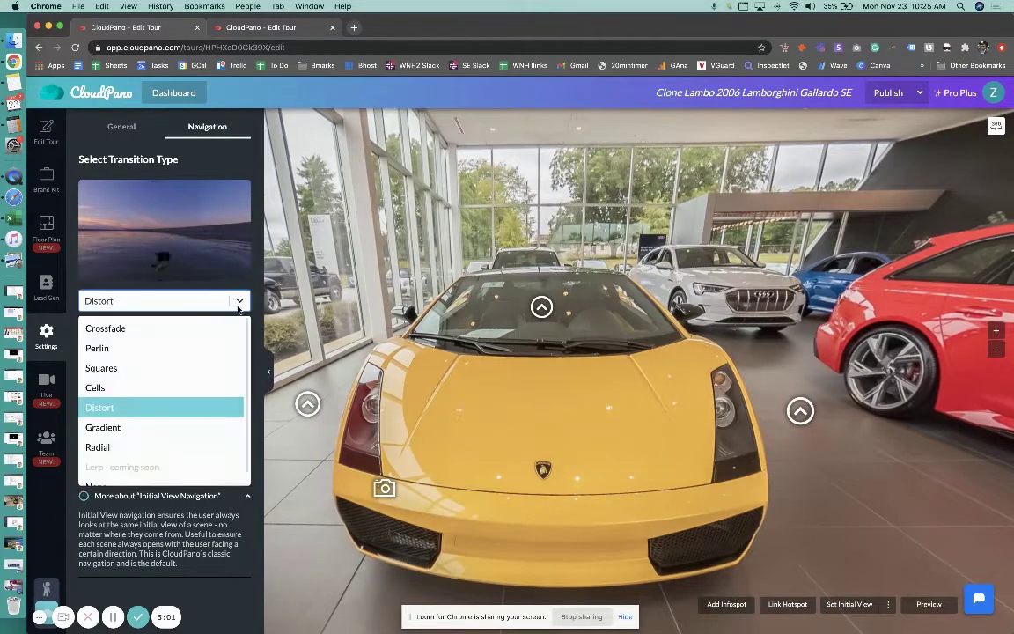
left_click(133, 425)
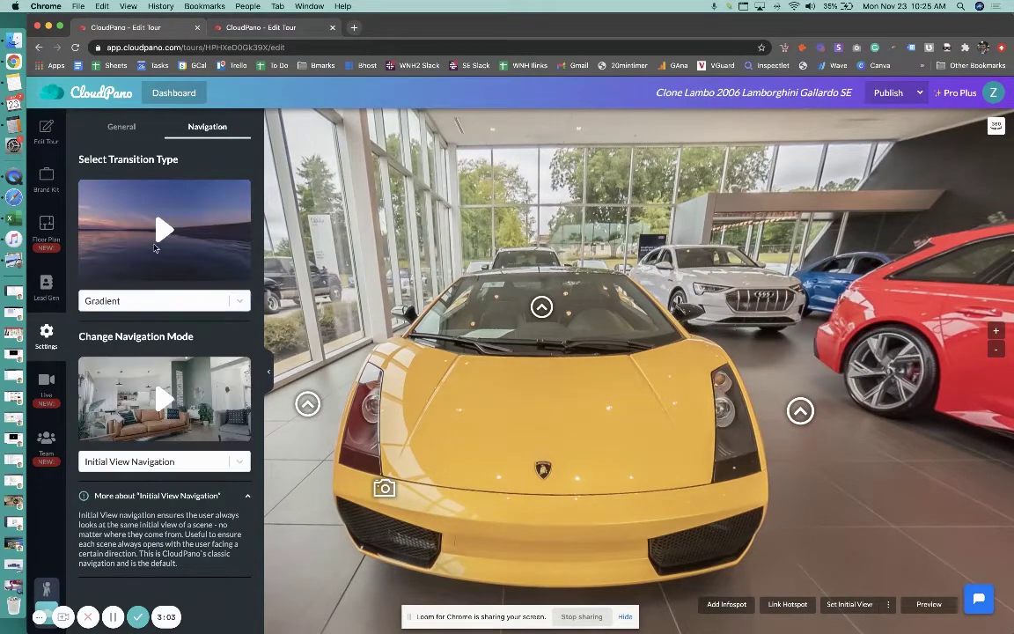
left_click(159, 236)
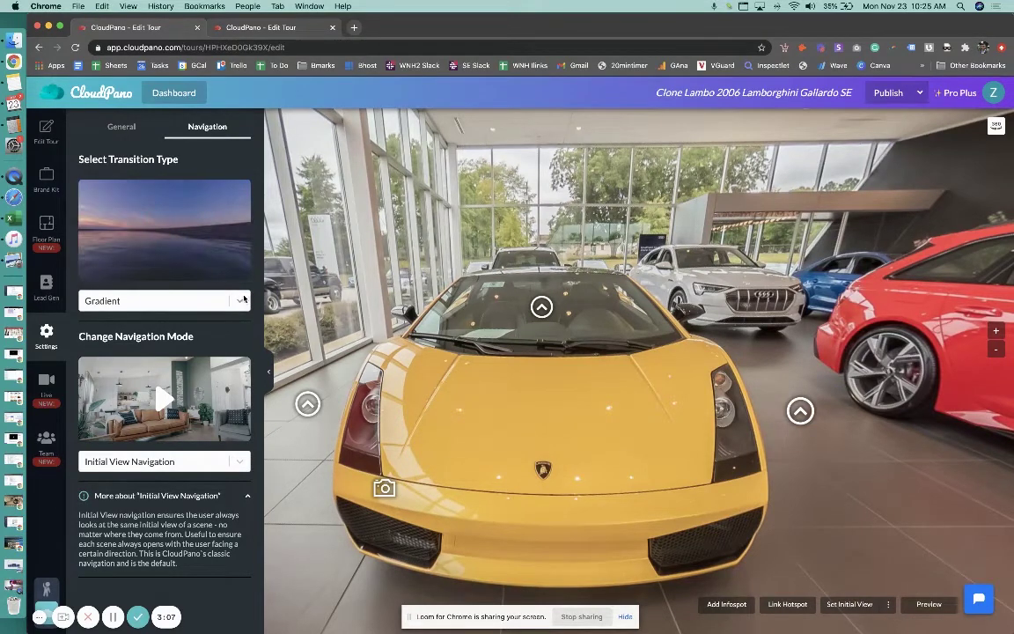
left_click(243, 300)
left_click(160, 445)
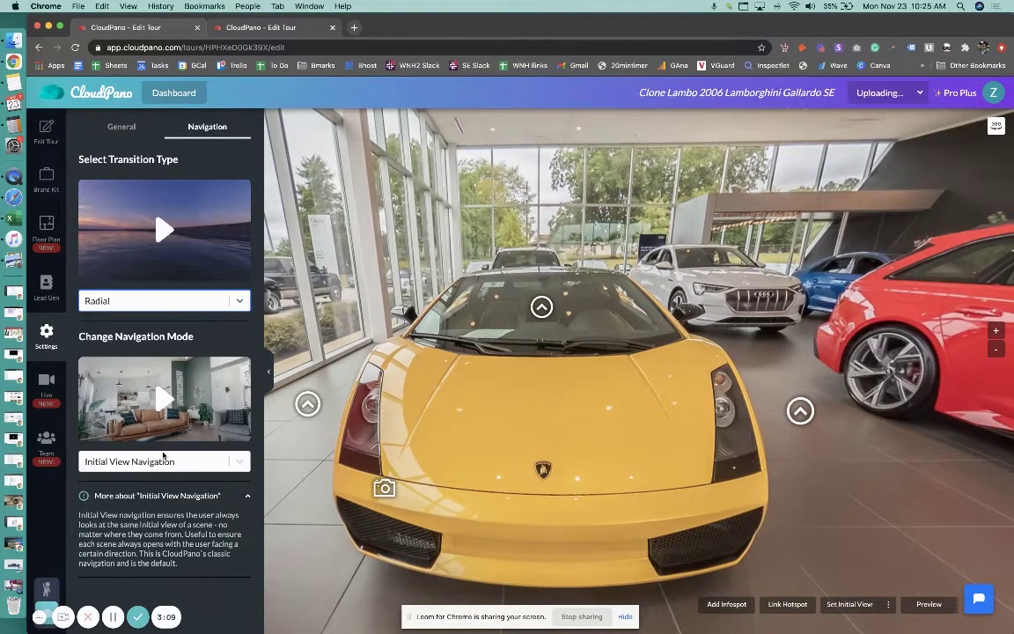
left_click(161, 237)
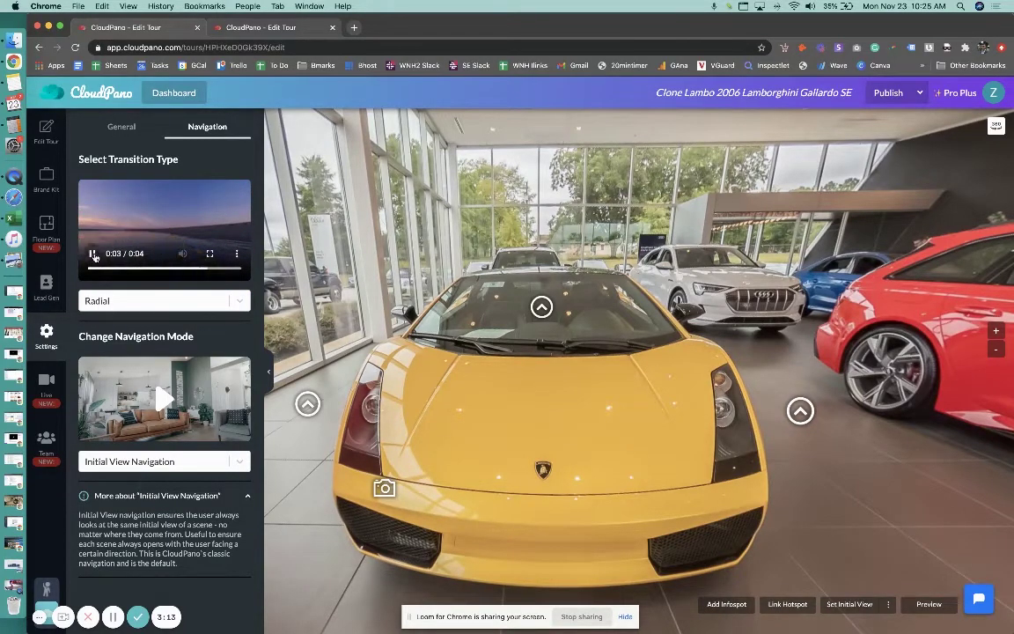
Set the scene transition to None and play its preview
left_click(232, 301)
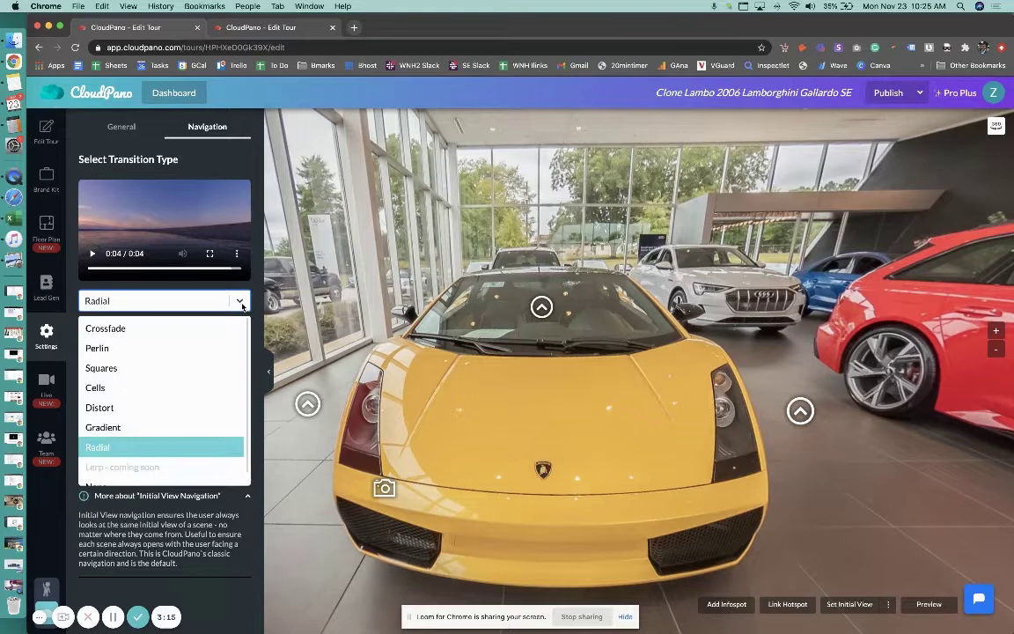
scroll(185, 396, "down", 1)
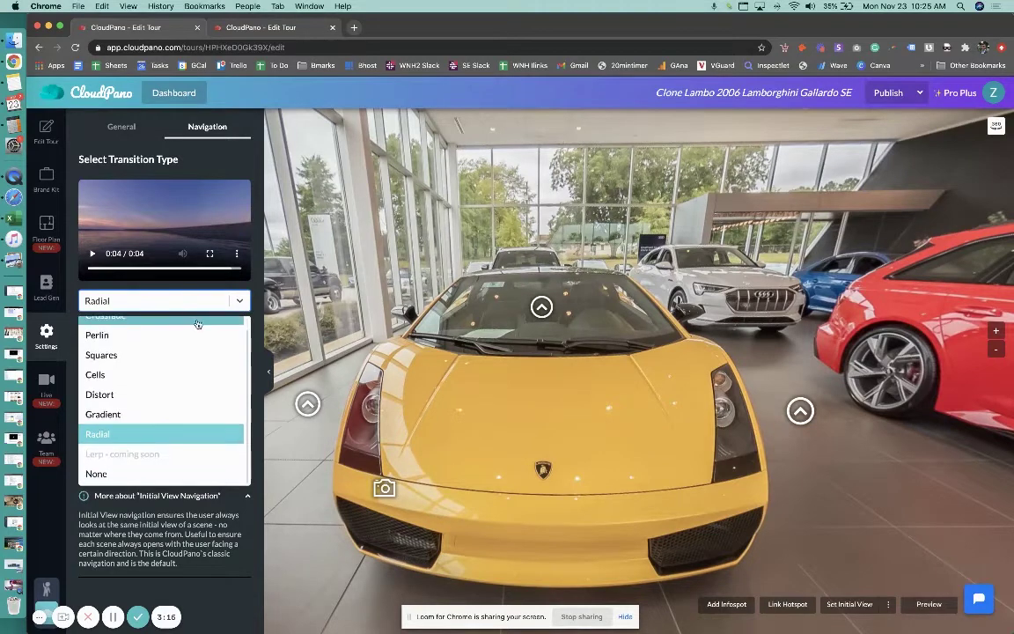
left_click(174, 476)
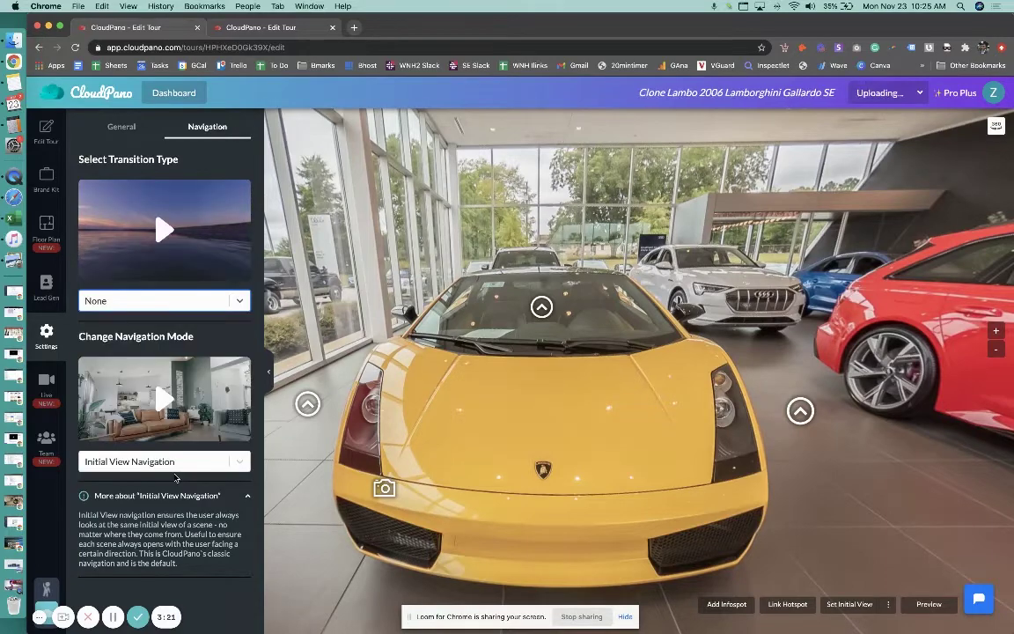
left_click(164, 230)
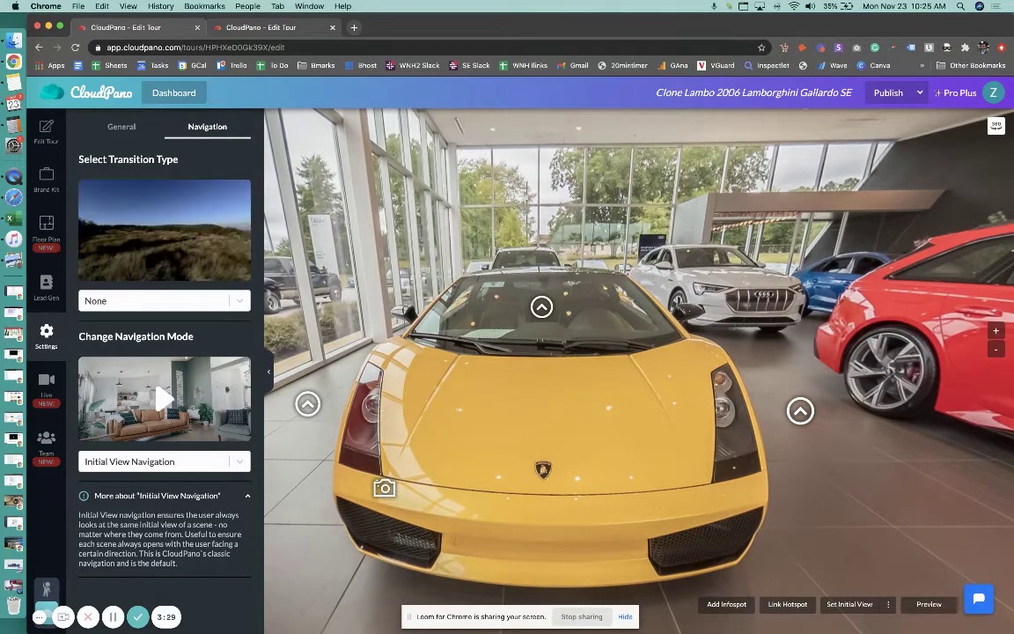
Change the scene transition back to Crossfade
left_click(189, 300)
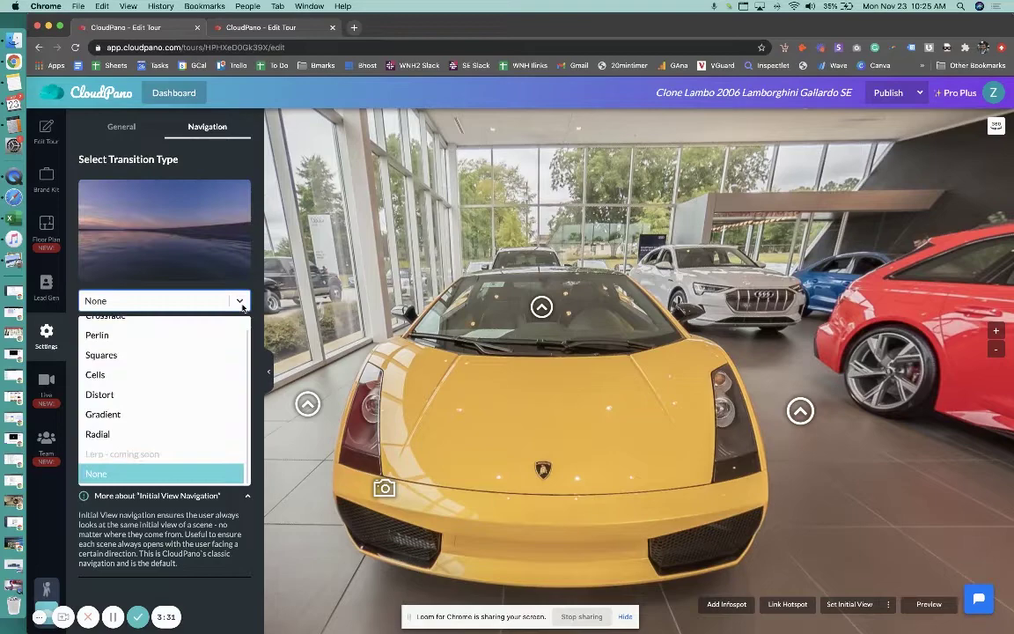
scroll(185, 363, "up", 1)
left_click(110, 328)
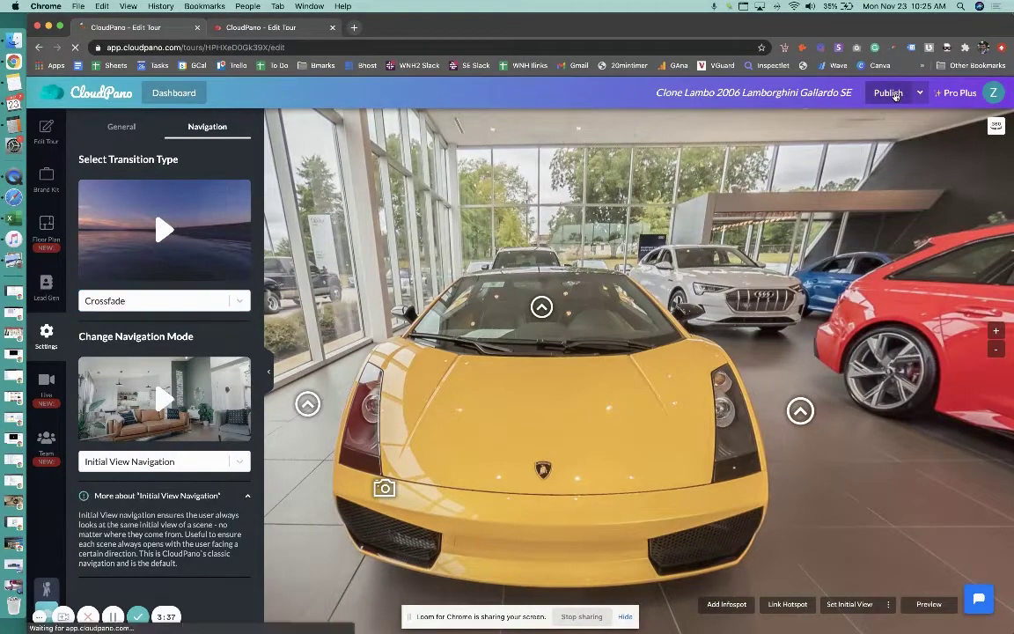
Publish the tour, watch Crossfade between interior, front and side scenes, then edit again
left_click(890, 94)
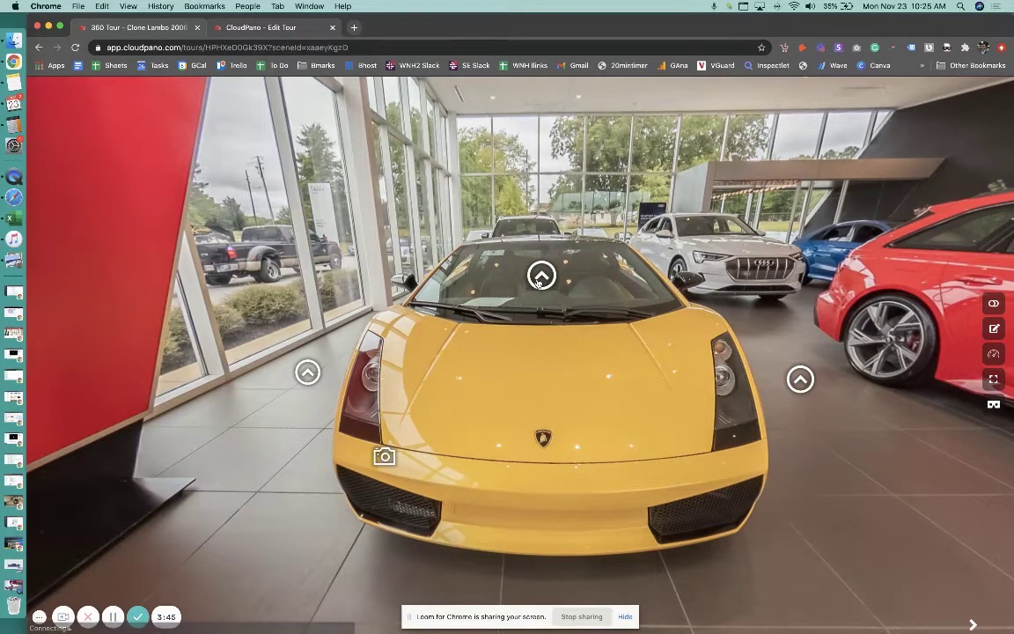
left_click(541, 275)
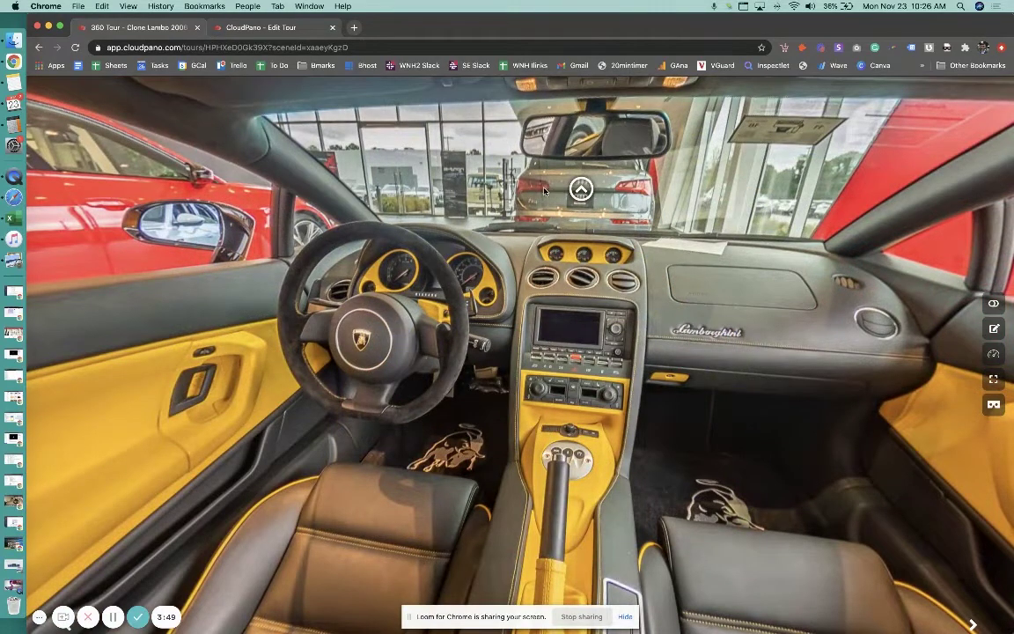
left_click(588, 190)
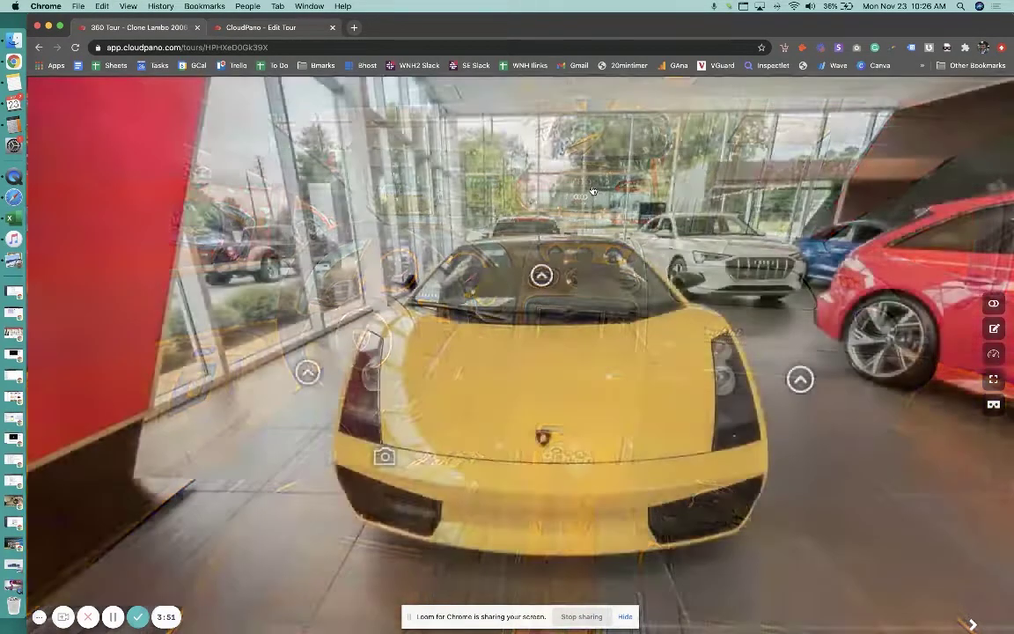
left_click(317, 376)
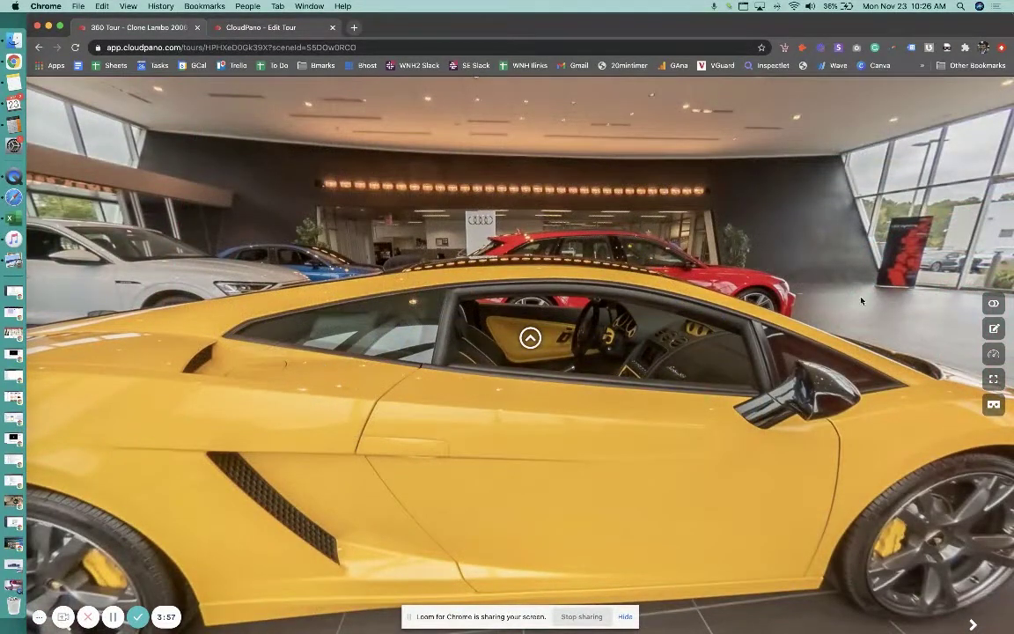
left_click(994, 329)
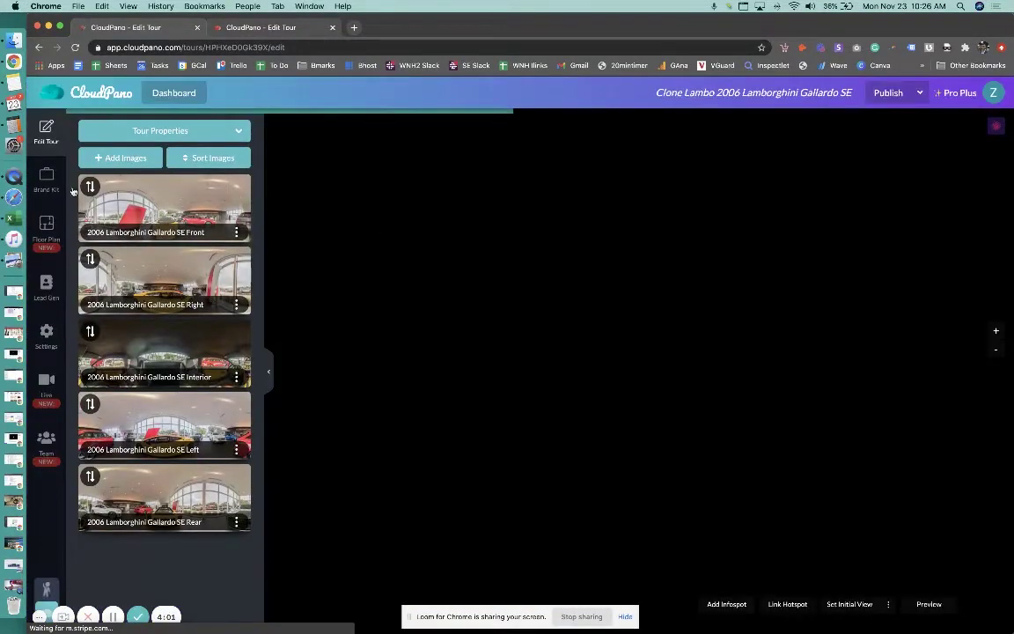
Set the Navigation transition type to Cells and publish the tour
left_click(47, 331)
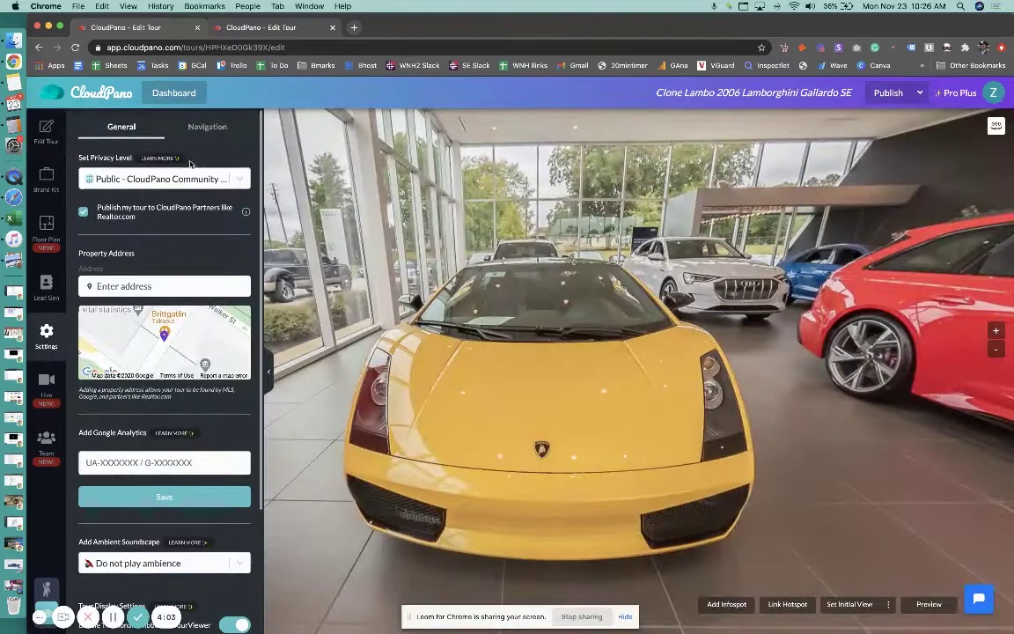
left_click(190, 131)
left_click(223, 295)
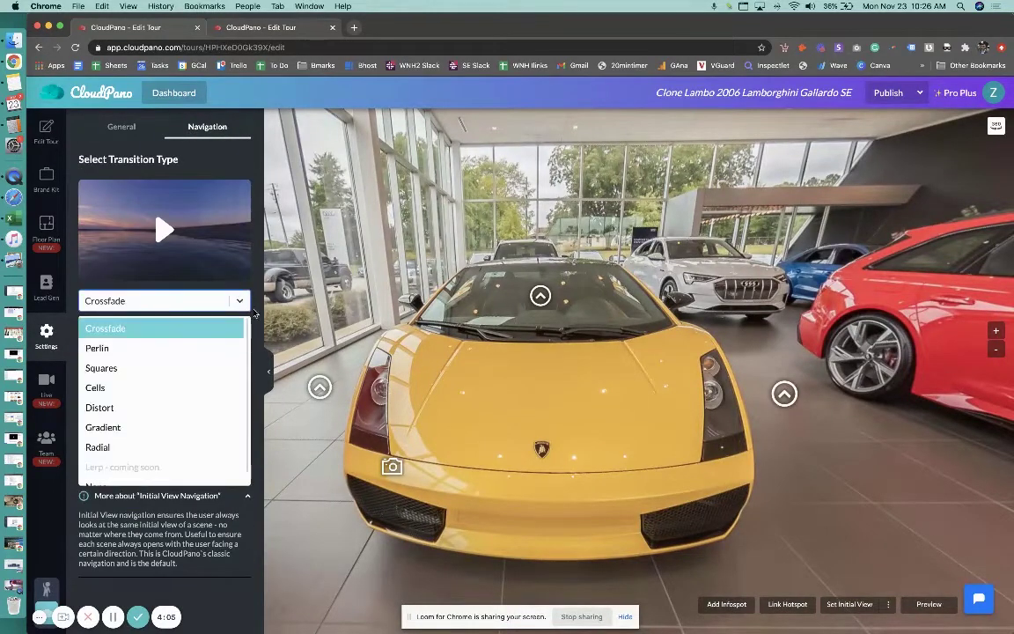
left_click(191, 392)
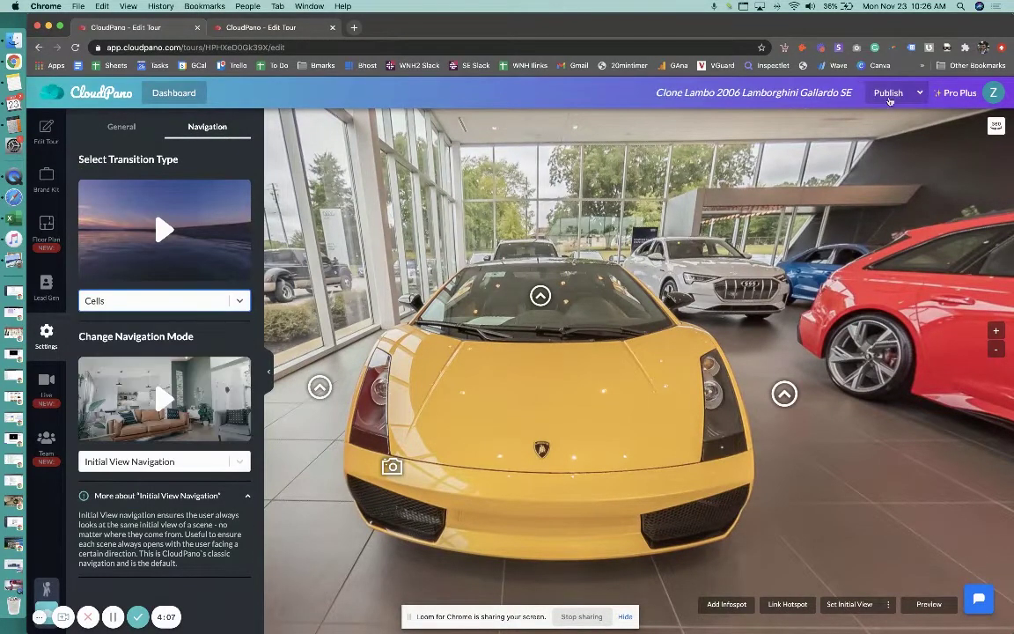
left_click(885, 96)
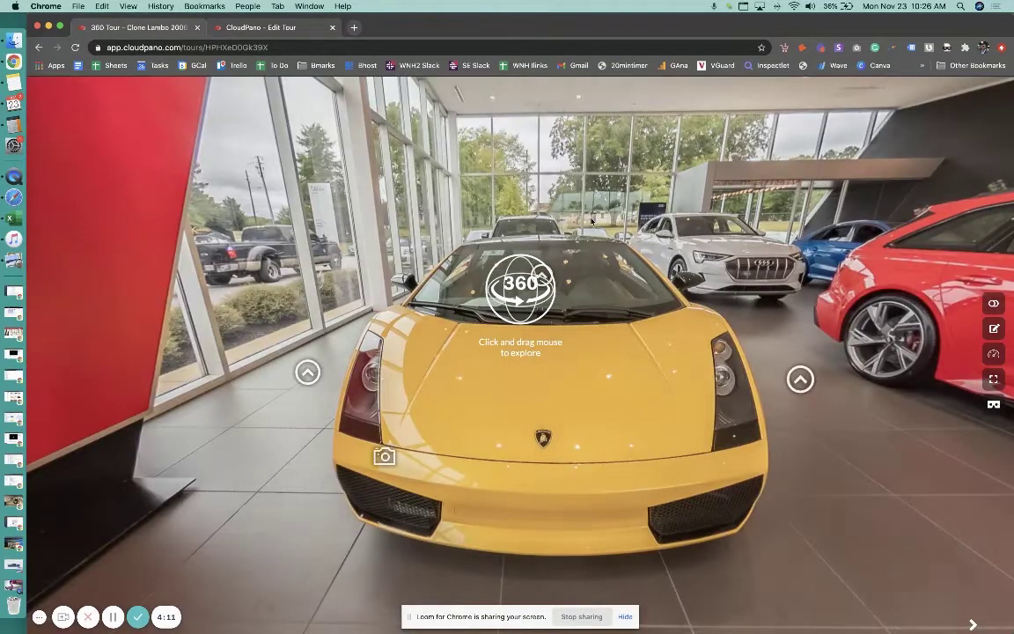
Visit the side and interior scenes, then return to the front showroom view
left_click(308, 373)
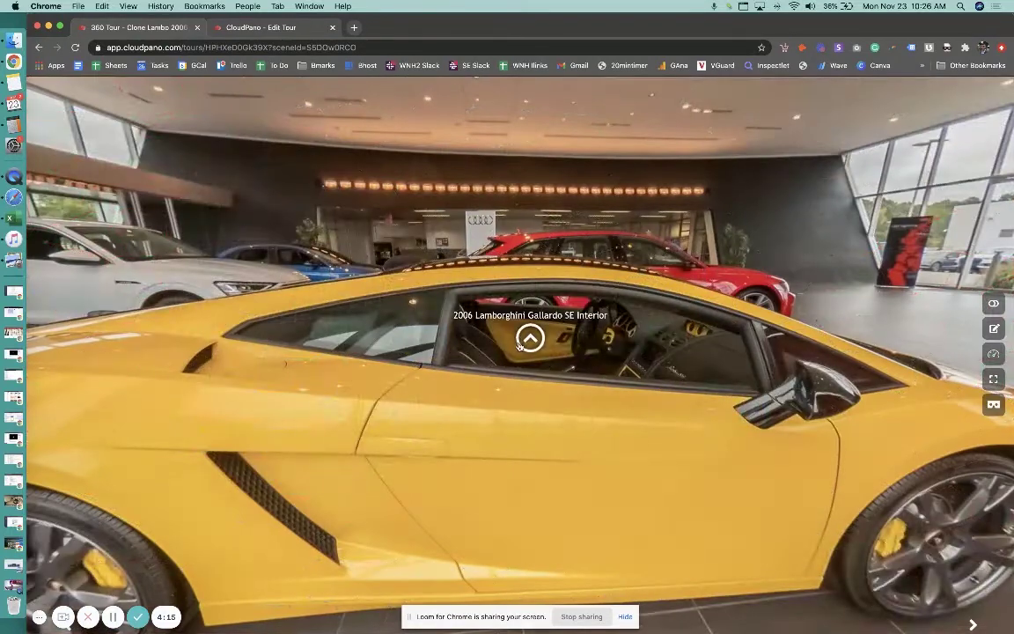
left_click(529, 346)
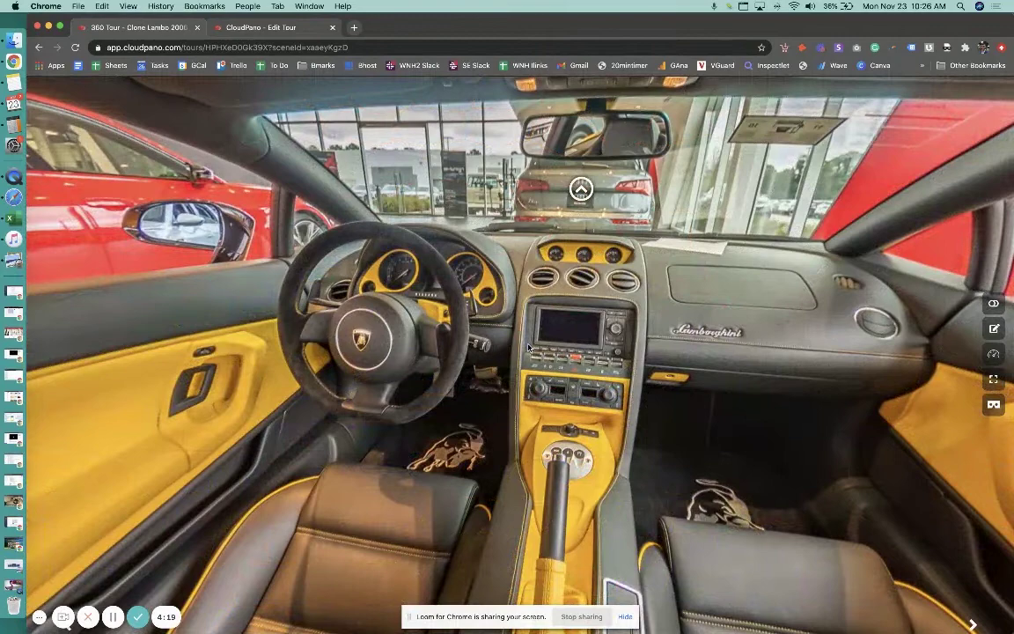
left_click(581, 189)
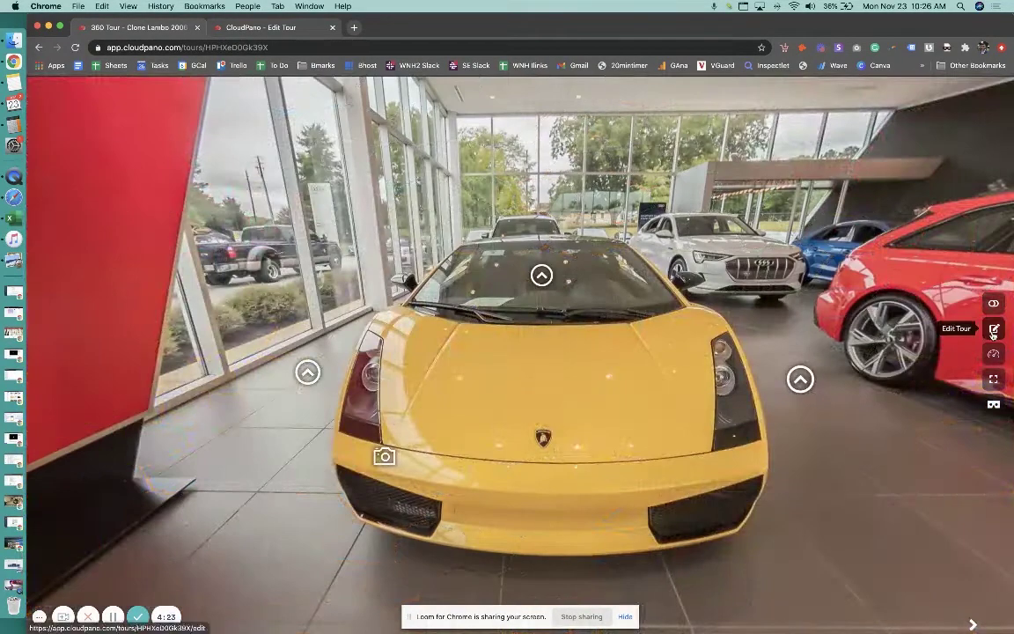
Back in the editor, set the Navigation transition type to None and publish
left_click(993, 329)
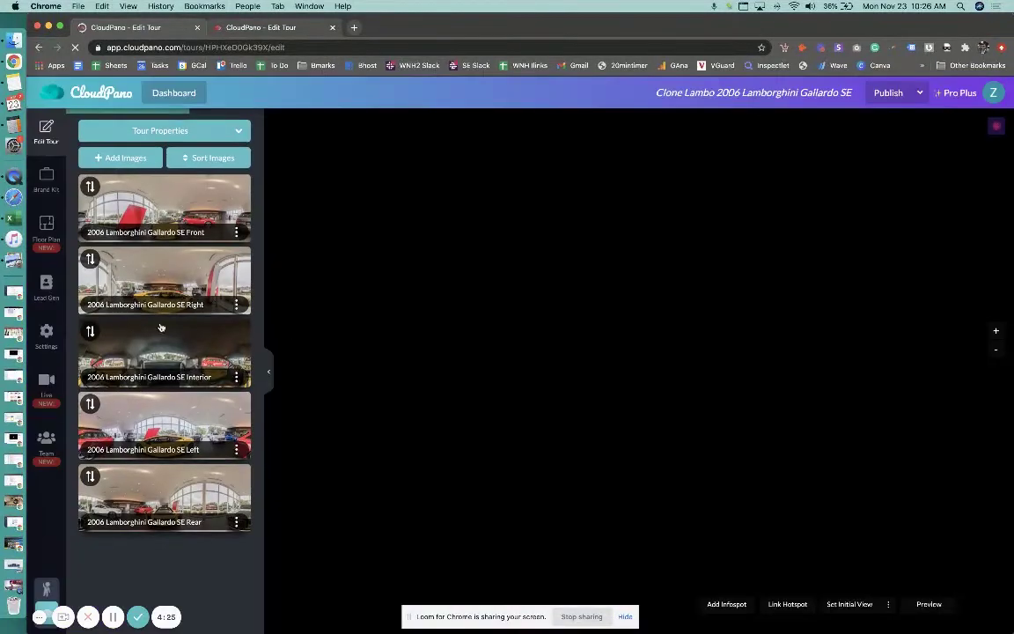
left_click(39, 340)
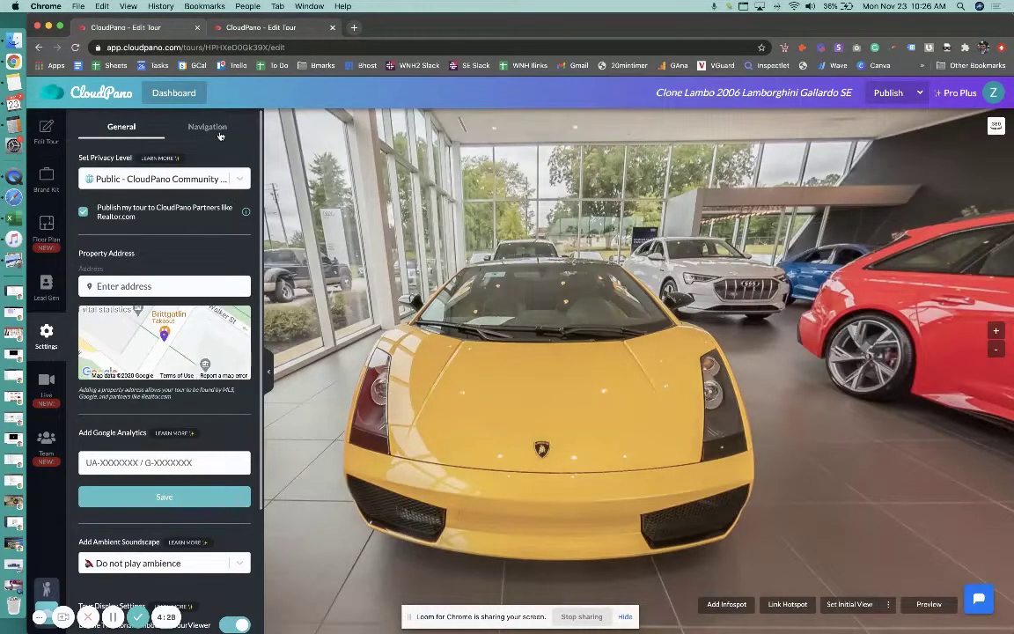
left_click(219, 130)
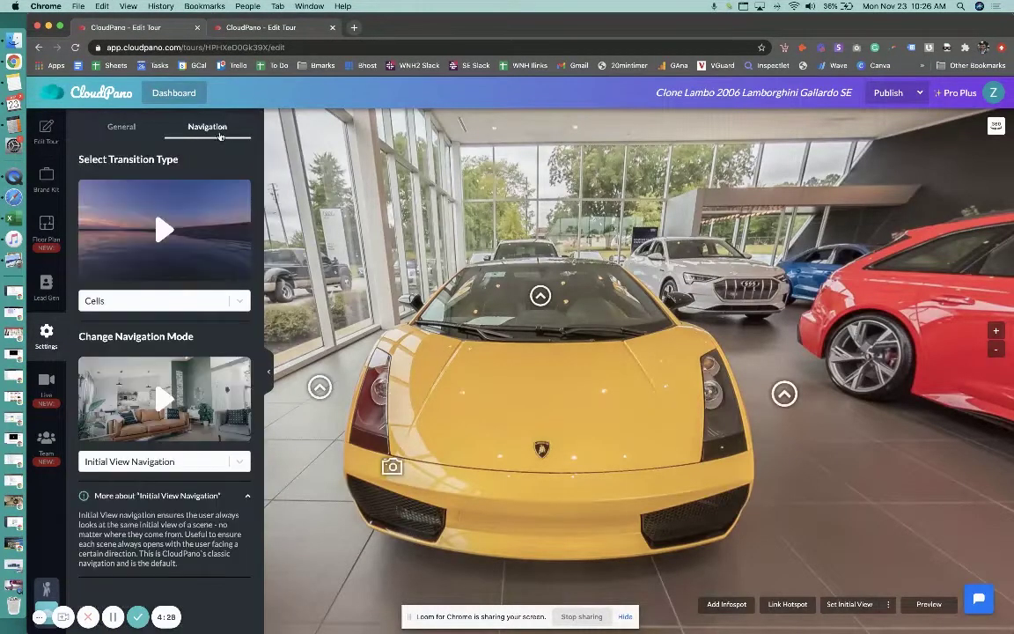
left_click(239, 301)
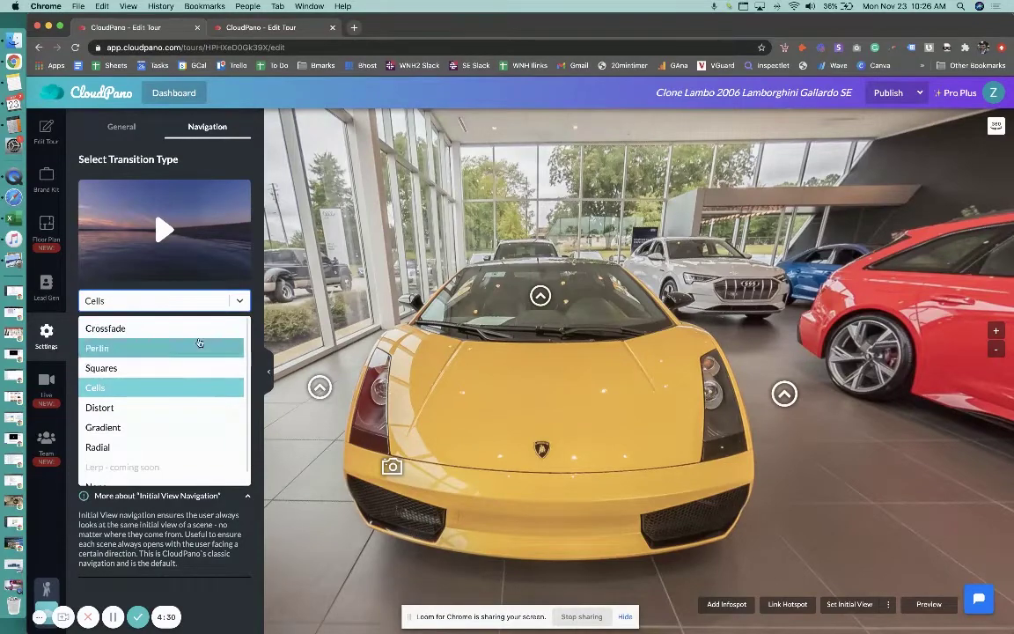
scroll(160, 431, "down", 1)
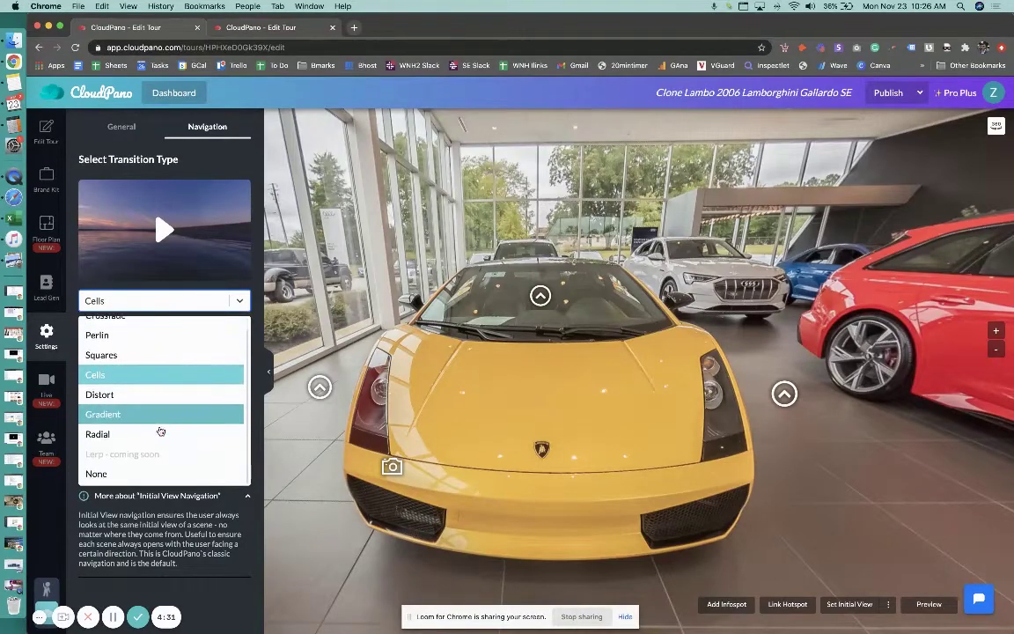
left_click(102, 474)
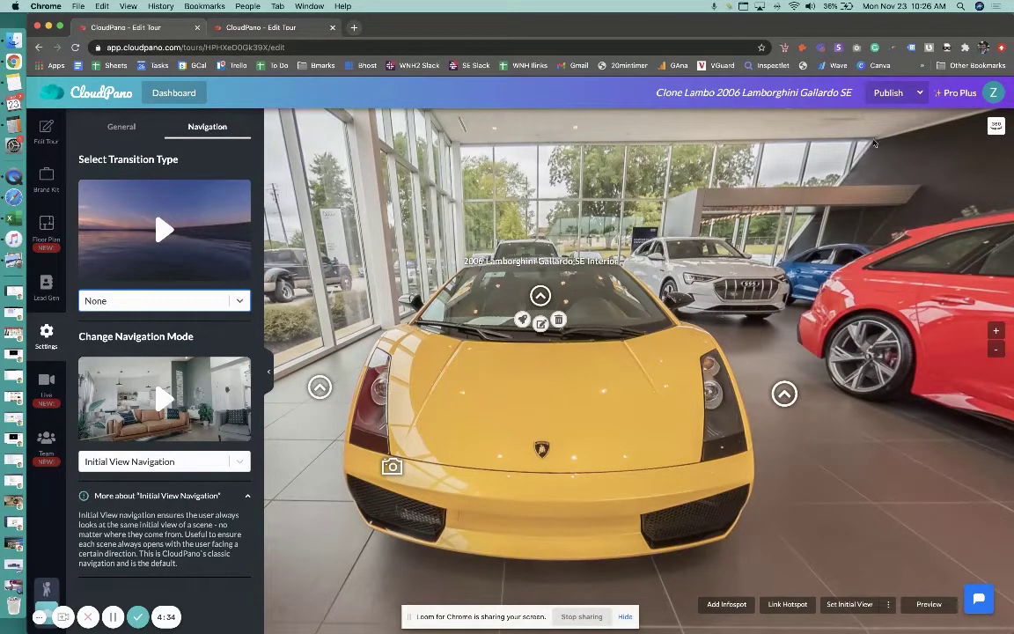
left_click(889, 92)
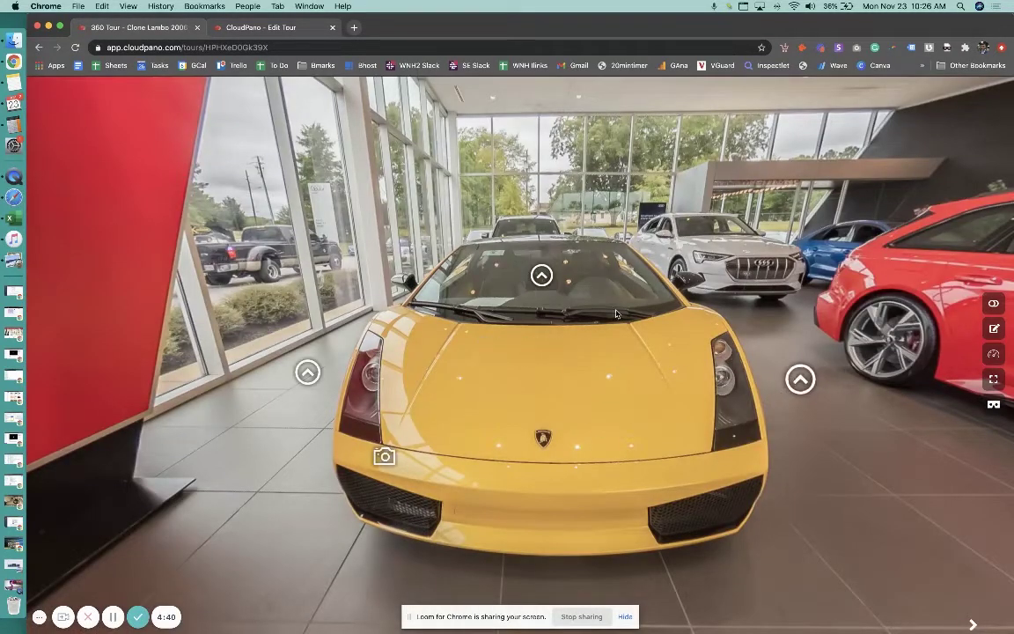
Tour the side, interior and rear scenes, opening and closing the rear photo pop-up
left_click(801, 380)
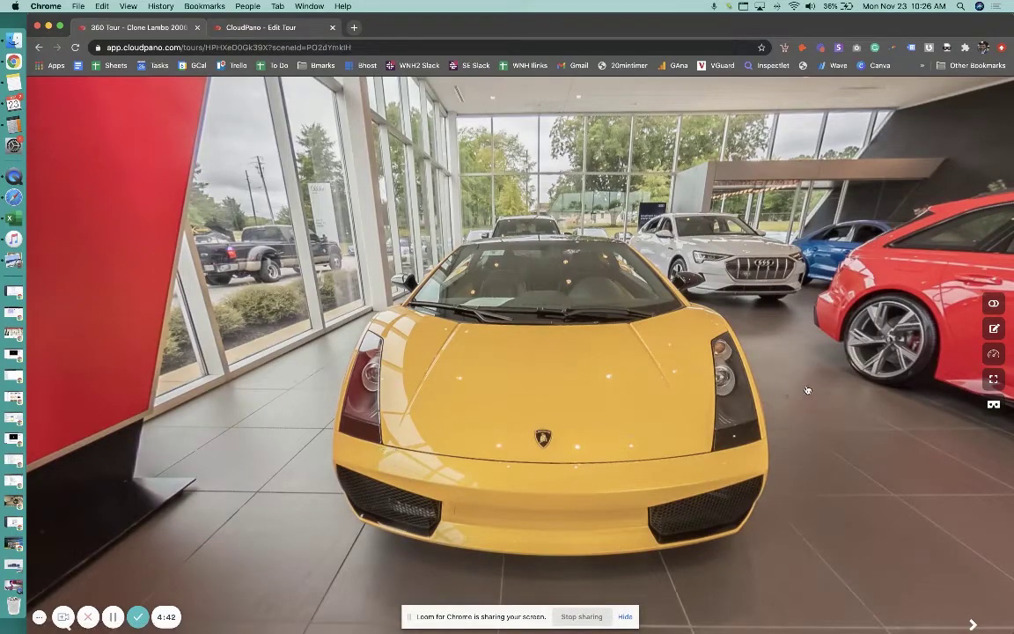
left_click(587, 320)
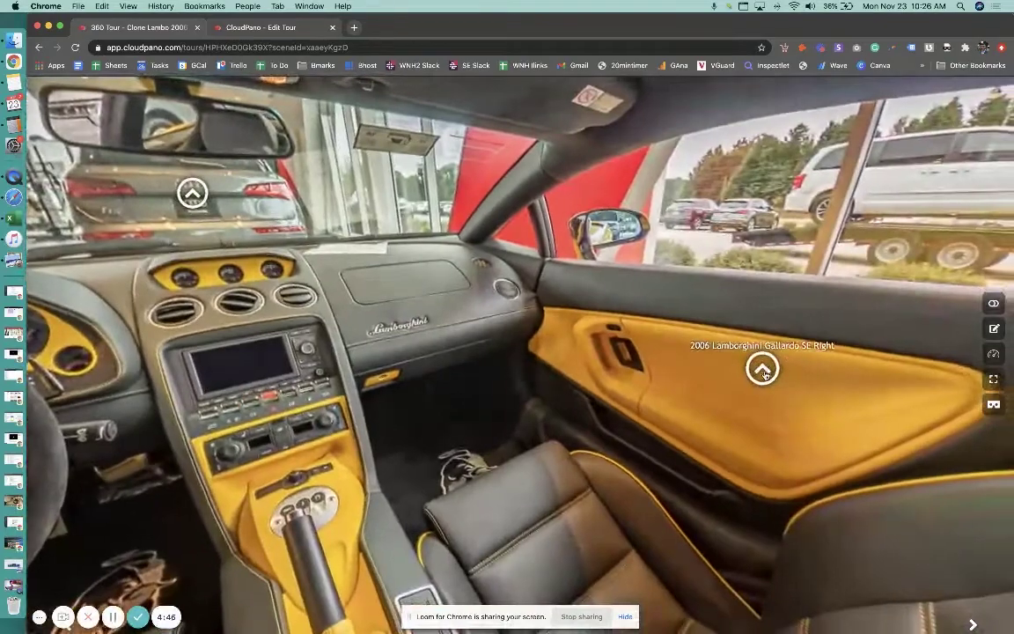
left_click(768, 368)
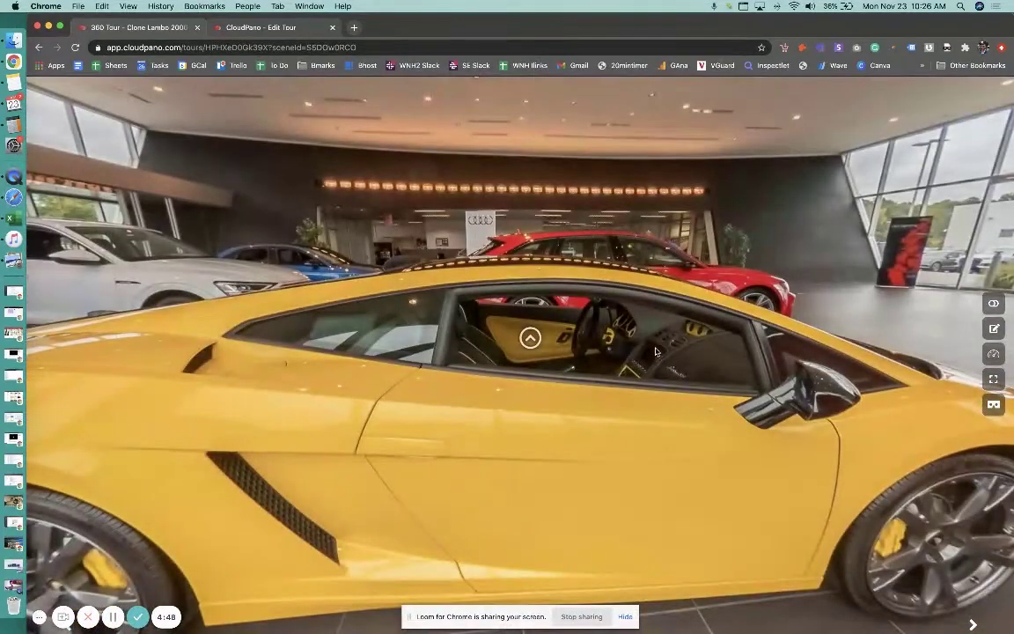
left_click(530, 338)
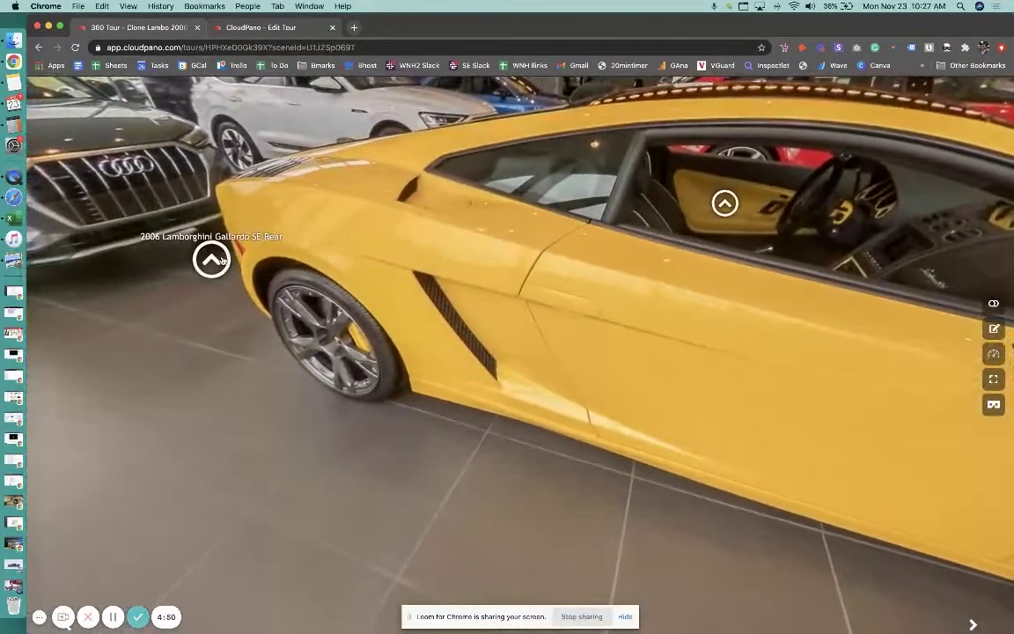
left_click(216, 259)
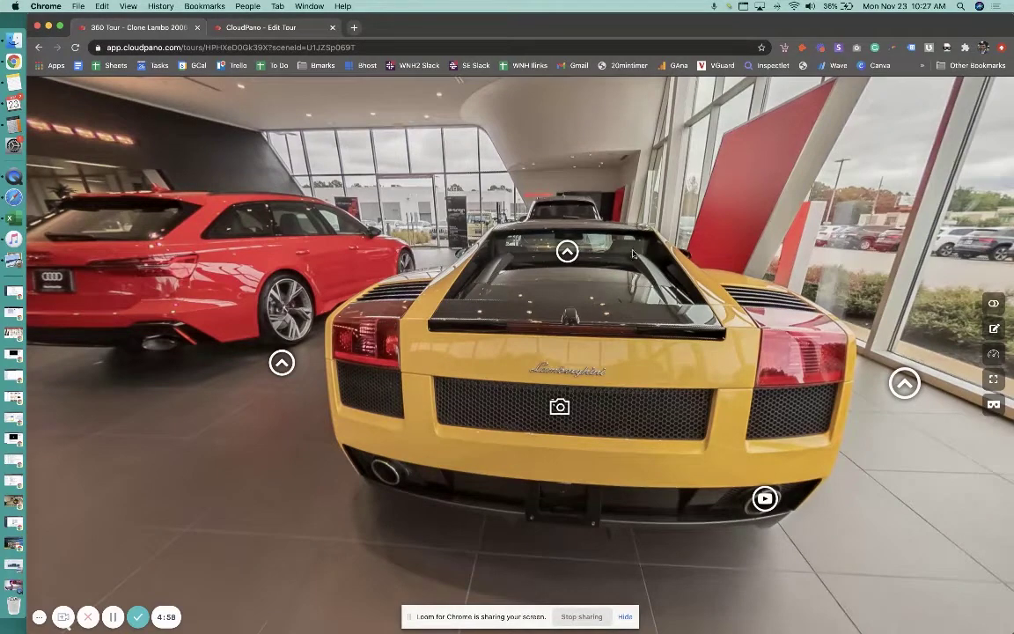
left_click(560, 406)
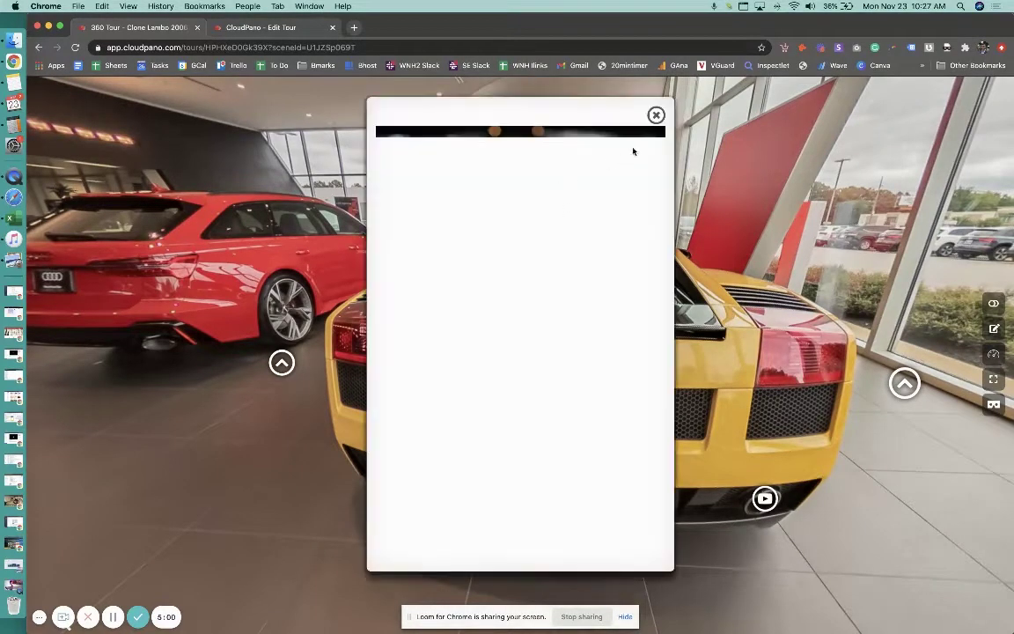
left_click(656, 115)
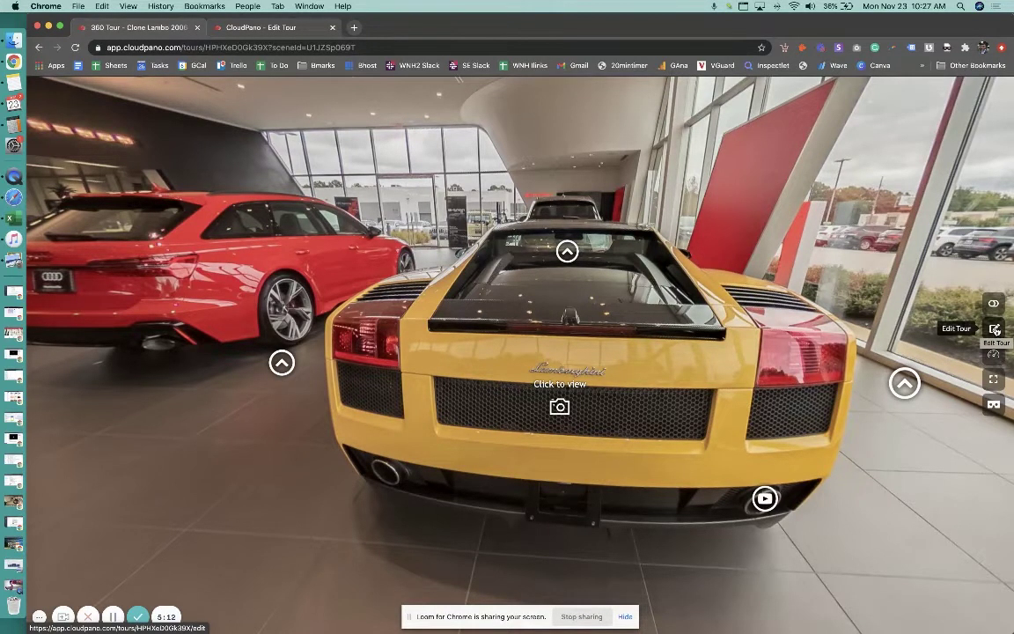
Return to the tour editor and set the Navigation transition type to Crossfade
left_click(993, 330)
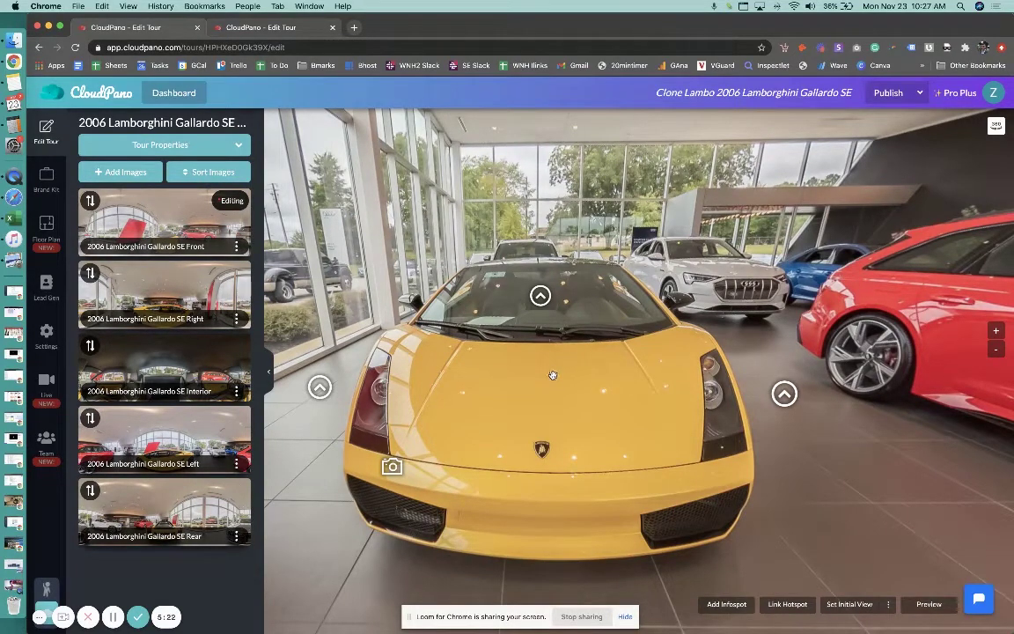
left_click(46, 333)
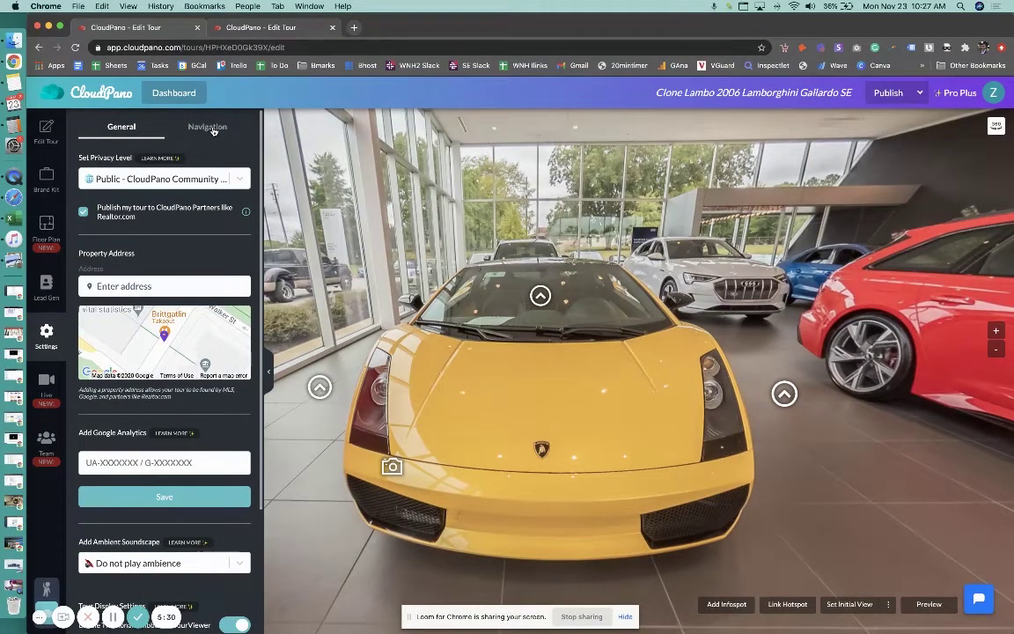
left_click(209, 128)
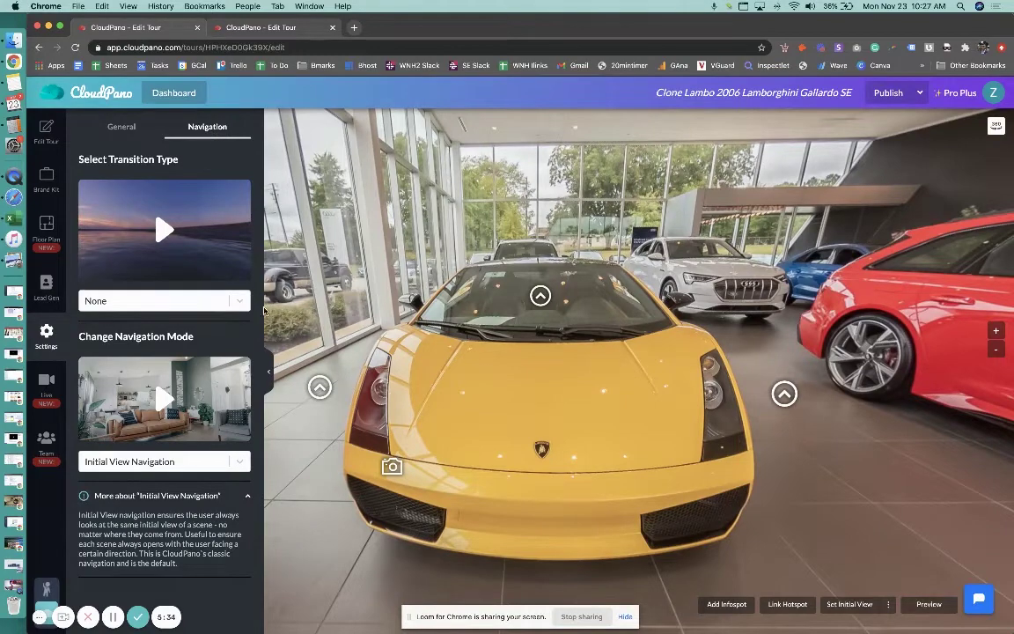
left_click(225, 300)
scroll(141, 347, "up", 1)
left_click(111, 325)
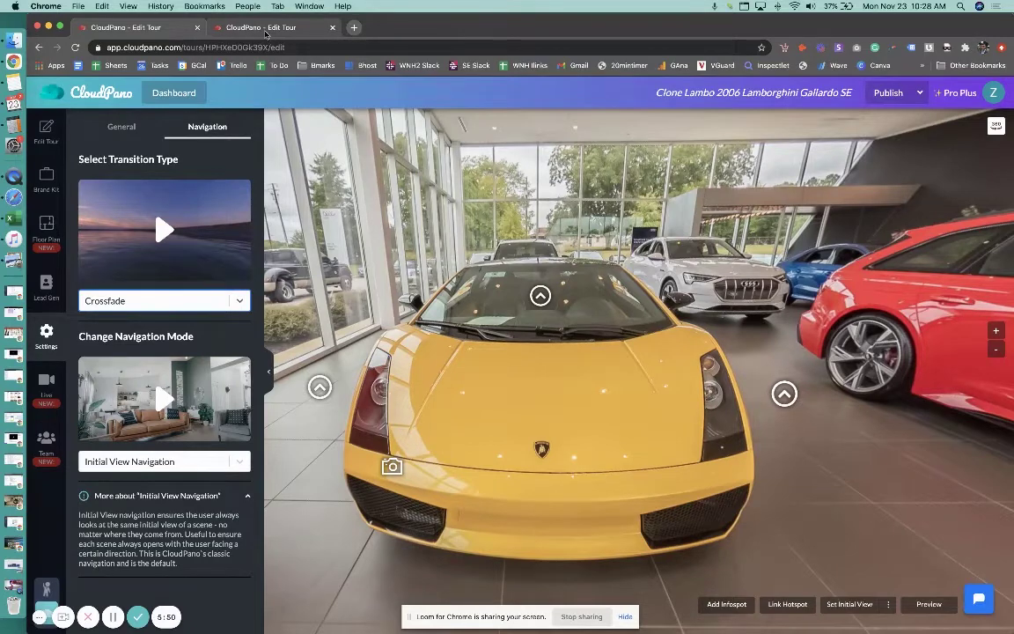
Switch from the app to the main cloudpano.com site and open the $33/month Pro Plus upgrade
left_click(38, 47)
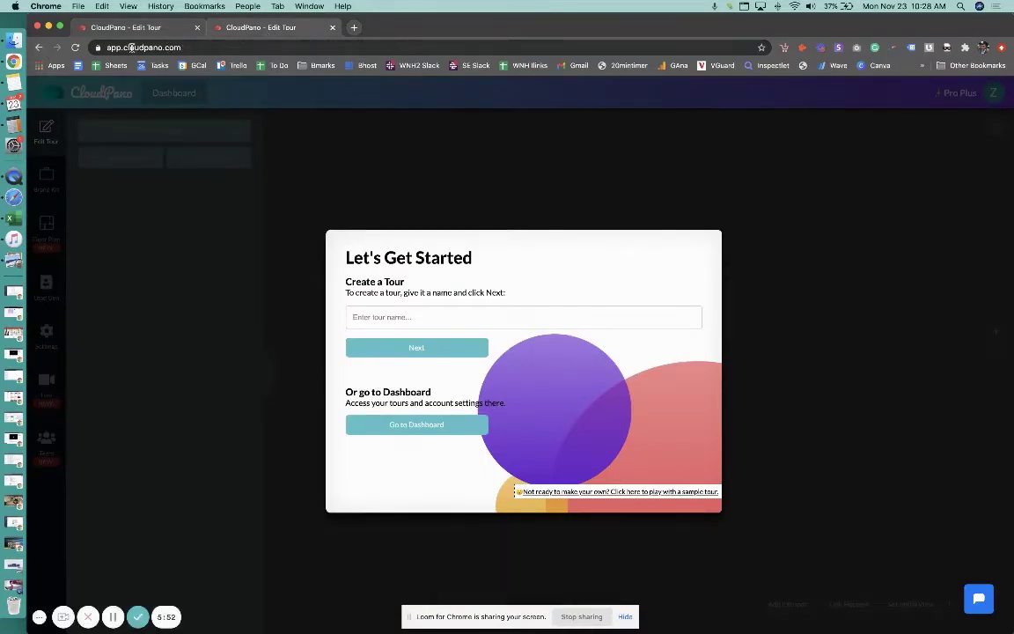
left_click_drag(123, 47, 100, 51)
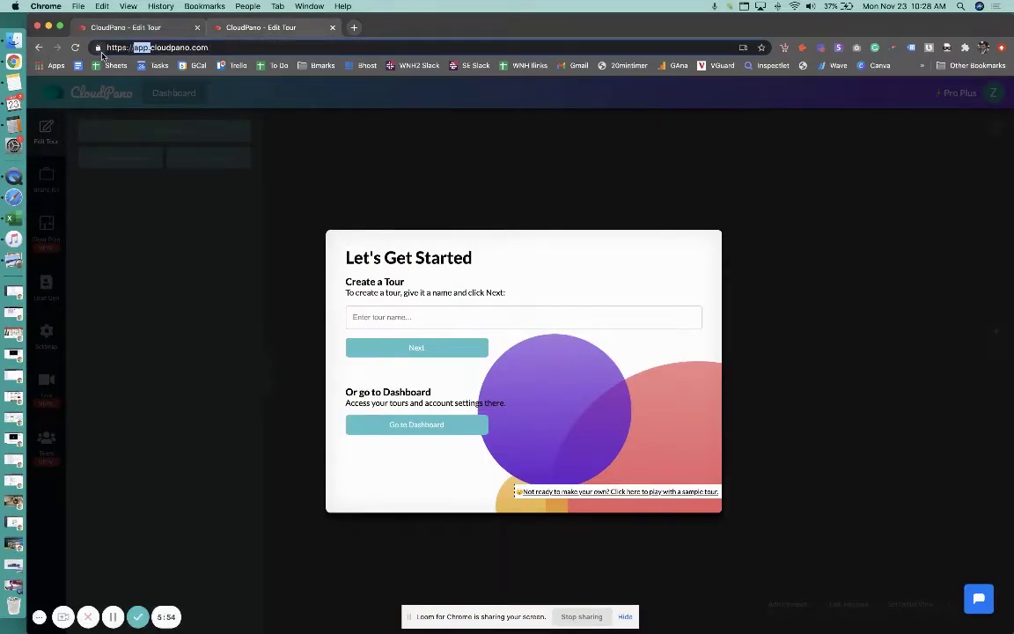
key("BackSpace")
key("Return")
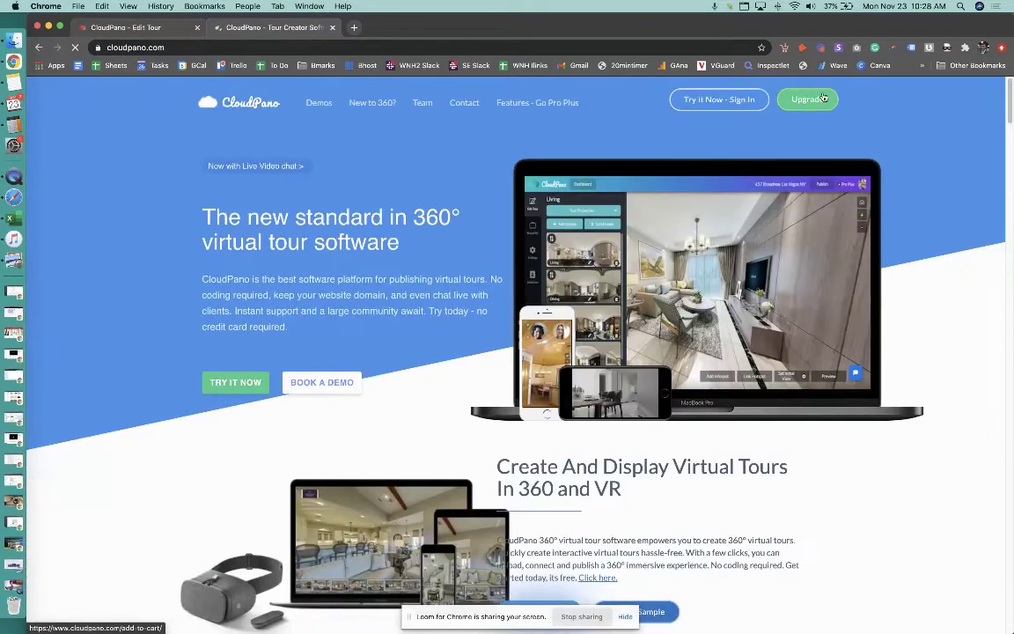
left_click(819, 100)
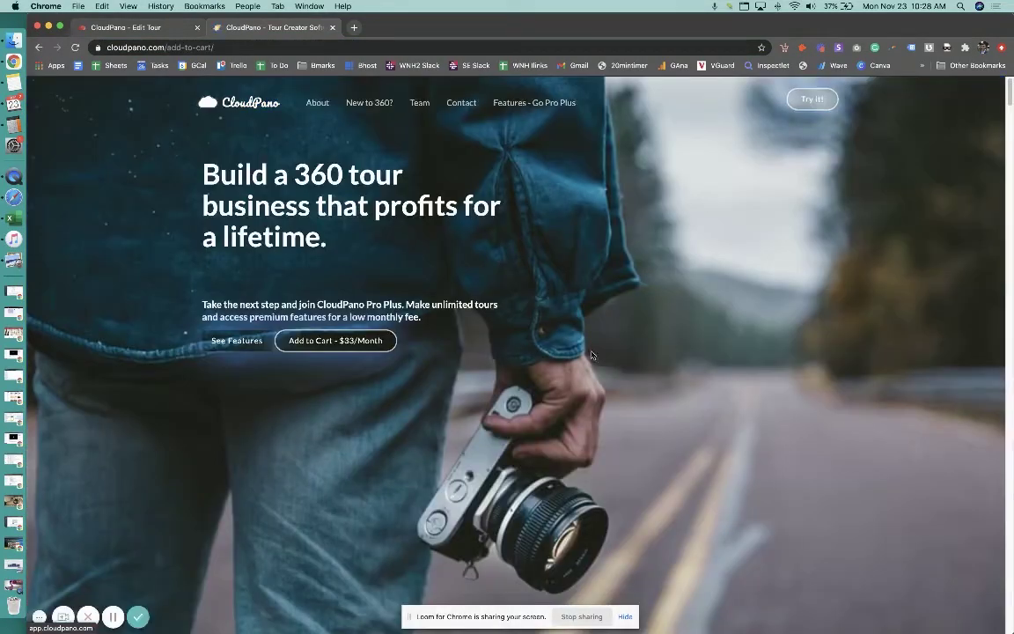